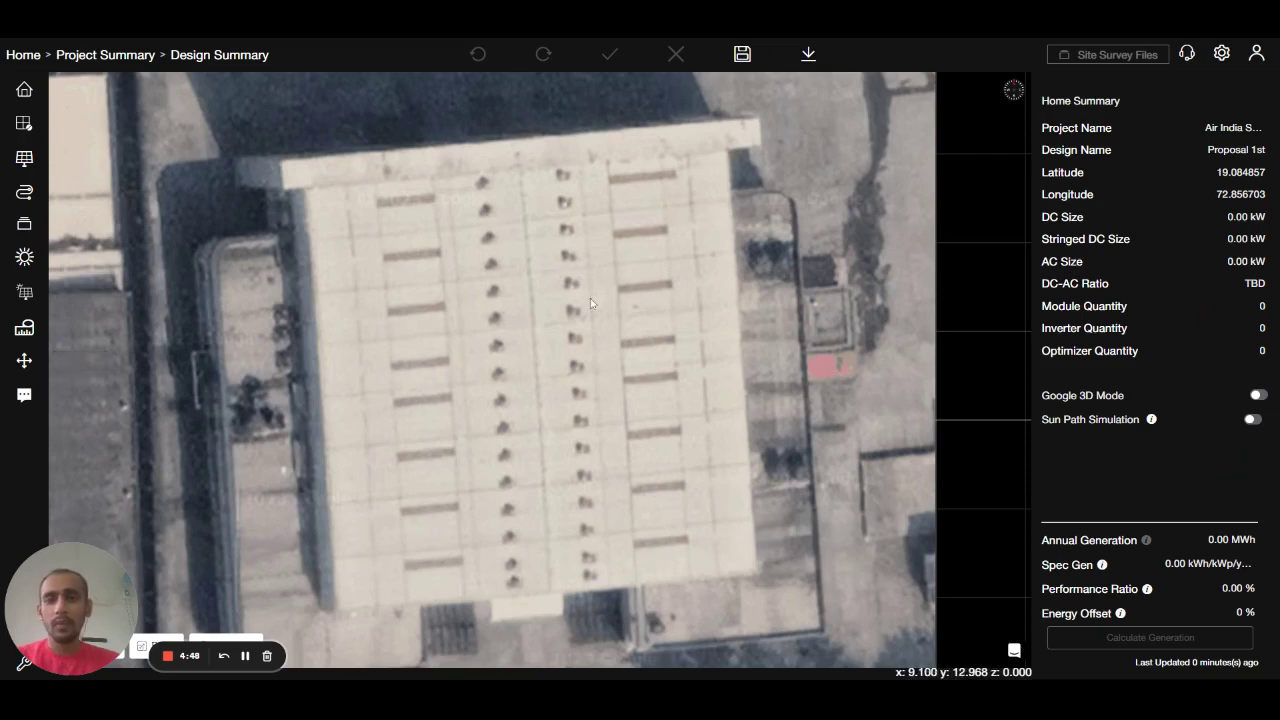
Step: Start a polygon roof outline with a north edge about 27.3 m long and a corner notch of about 3 m by 3.7 m
{"action": "left_click", "coordinate": [24, 120]}
{"action": "left_click", "coordinate": [116, 72]}
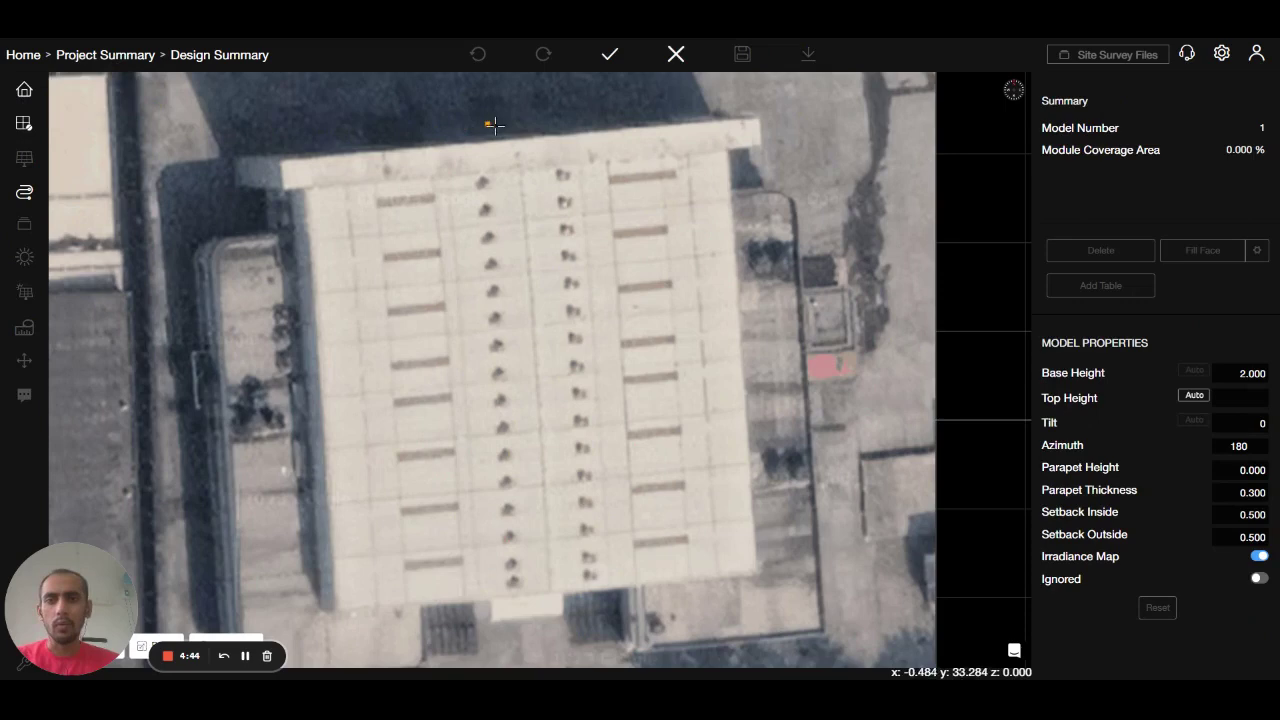
{"action": "scroll", "coordinate": [615, 168], "scroll_direction": "up", "scroll_amount": 5}
{"action": "scroll", "coordinate": [420, 199], "scroll_direction": "up", "scroll_amount": 3}
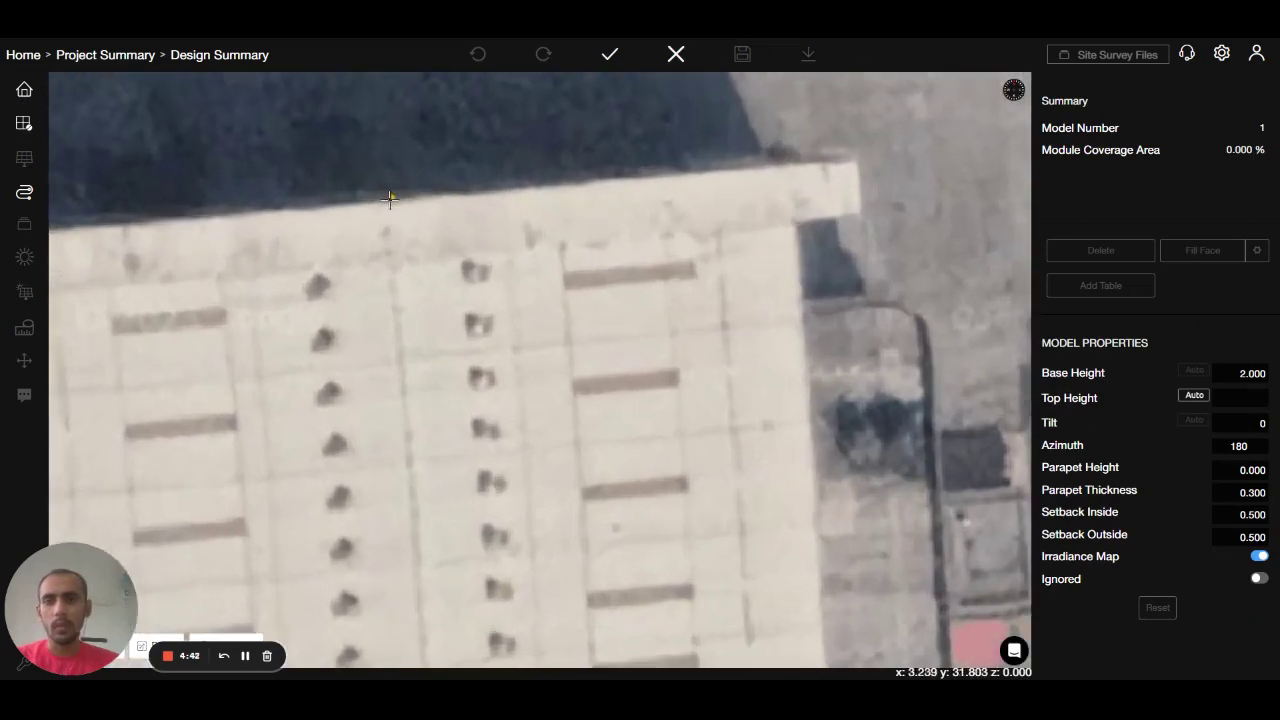
{"action": "left_click", "coordinate": [385, 199]}
{"action": "scroll", "coordinate": [845, 167], "scroll_direction": "up", "scroll_amount": 3}
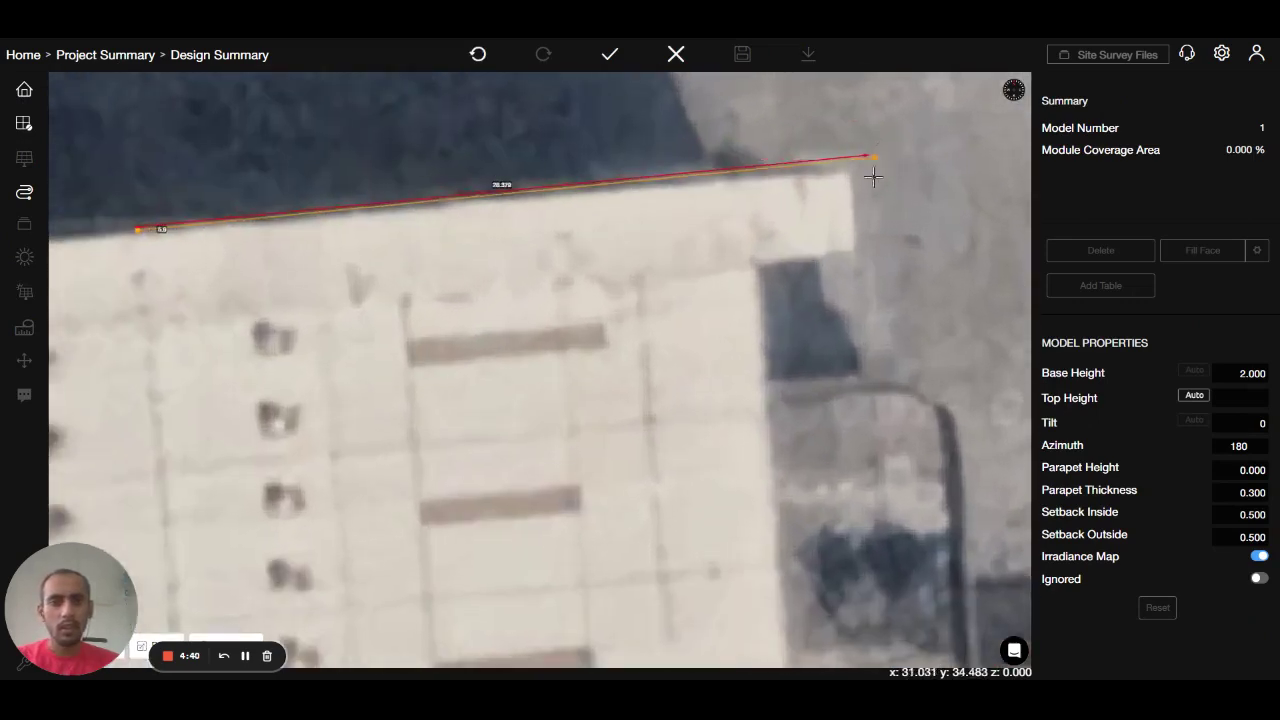
{"action": "left_click", "coordinate": [836, 163]}
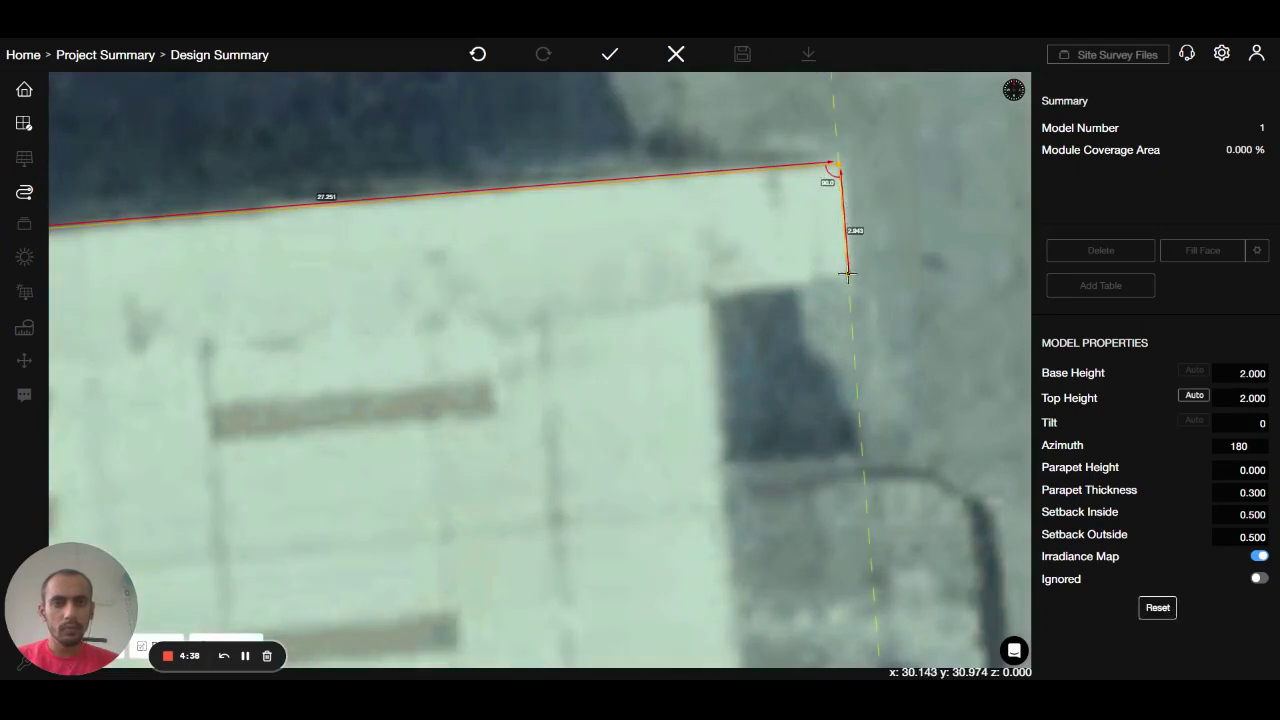
{"action": "left_click", "coordinate": [846, 273]}
{"action": "left_click", "coordinate": [709, 290]}
Step: Complete the polygon over the roof's eastern half with an east side about 48.2 m and a south edge about 23.5 m long
{"action": "scroll", "coordinate": [709, 290], "scroll_direction": "down", "scroll_amount": 5}
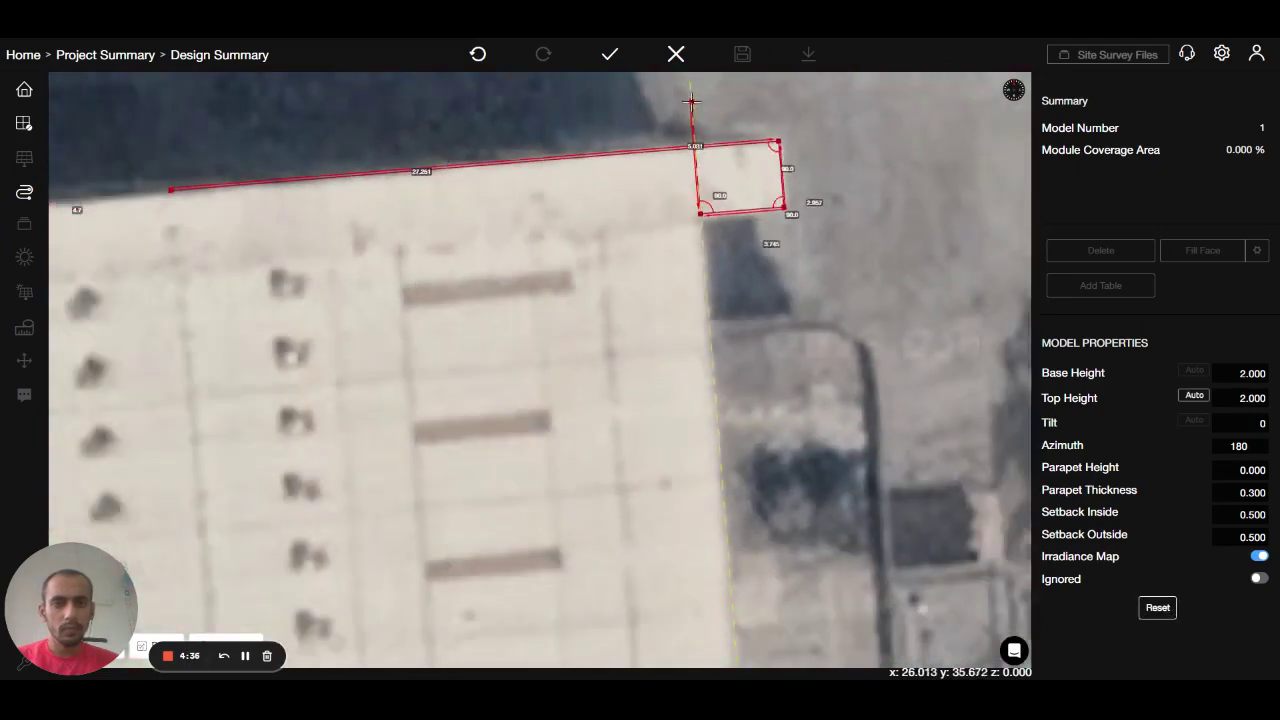
{"action": "scroll", "coordinate": [718, 330], "scroll_direction": "up", "scroll_amount": 5}
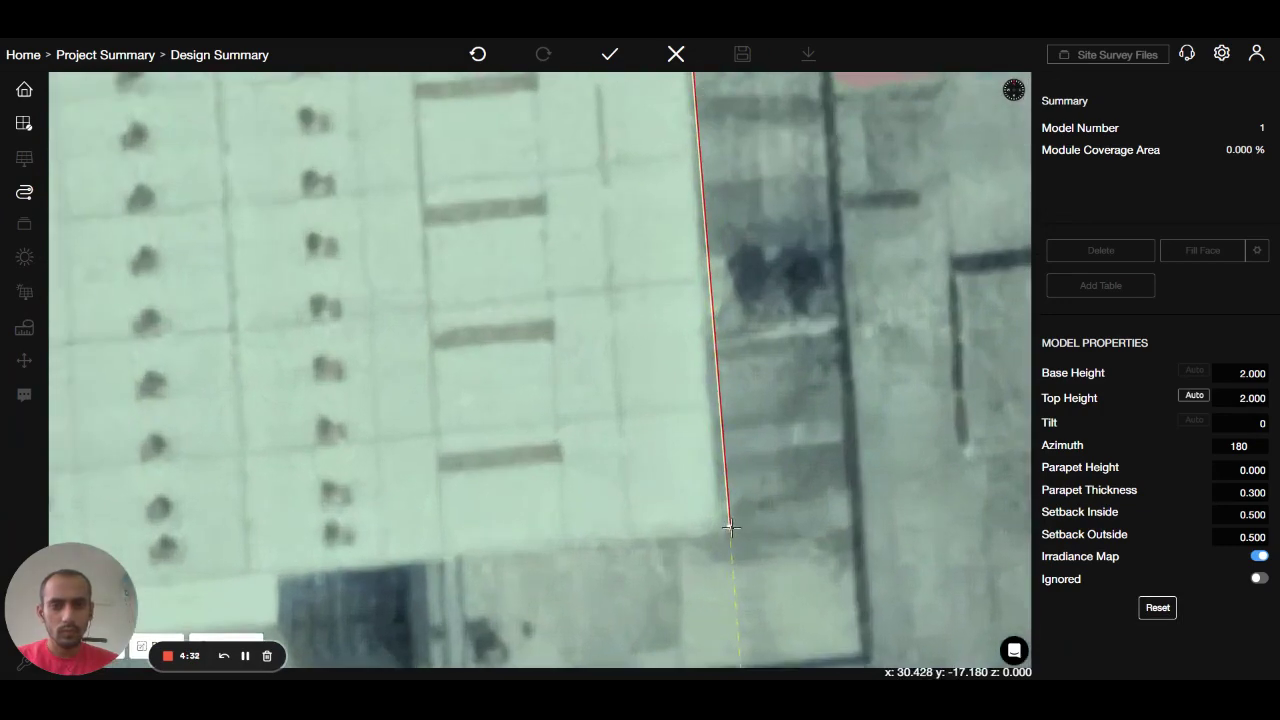
{"action": "left_click", "coordinate": [730, 530]}
{"action": "scroll", "coordinate": [766, 509], "scroll_direction": "down", "scroll_amount": 2}
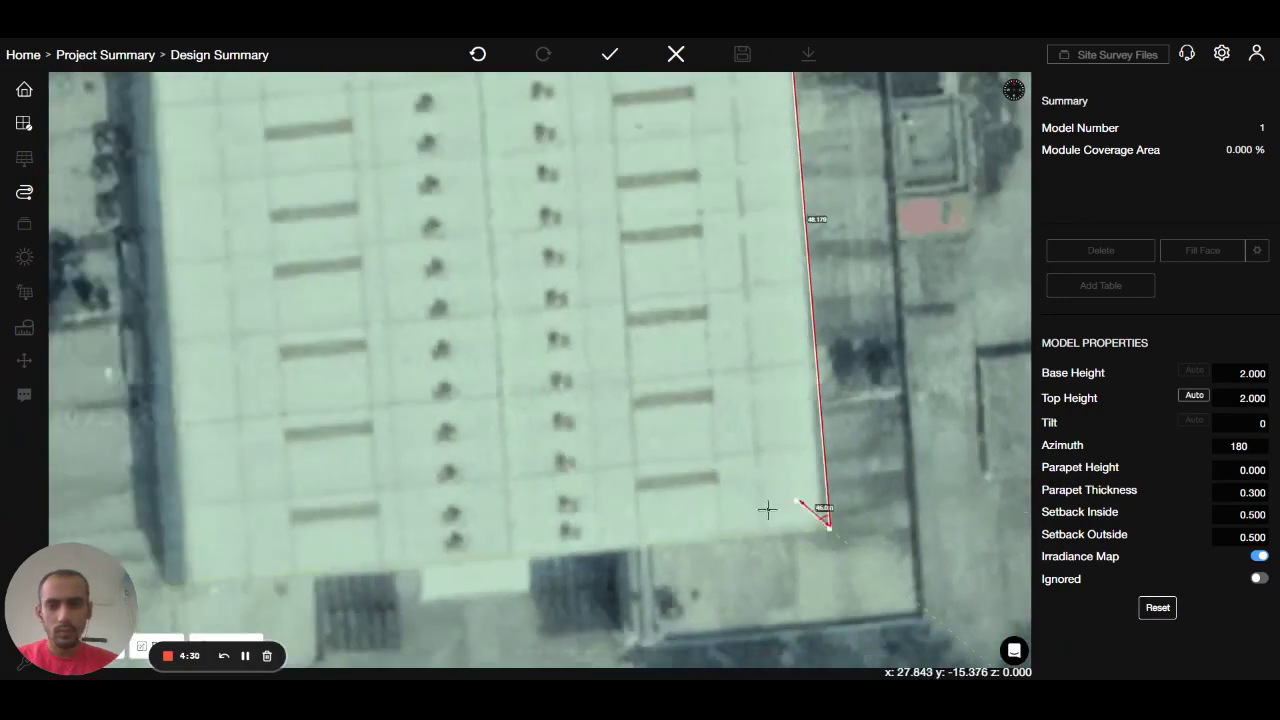
{"action": "left_click", "coordinate": [517, 555]}
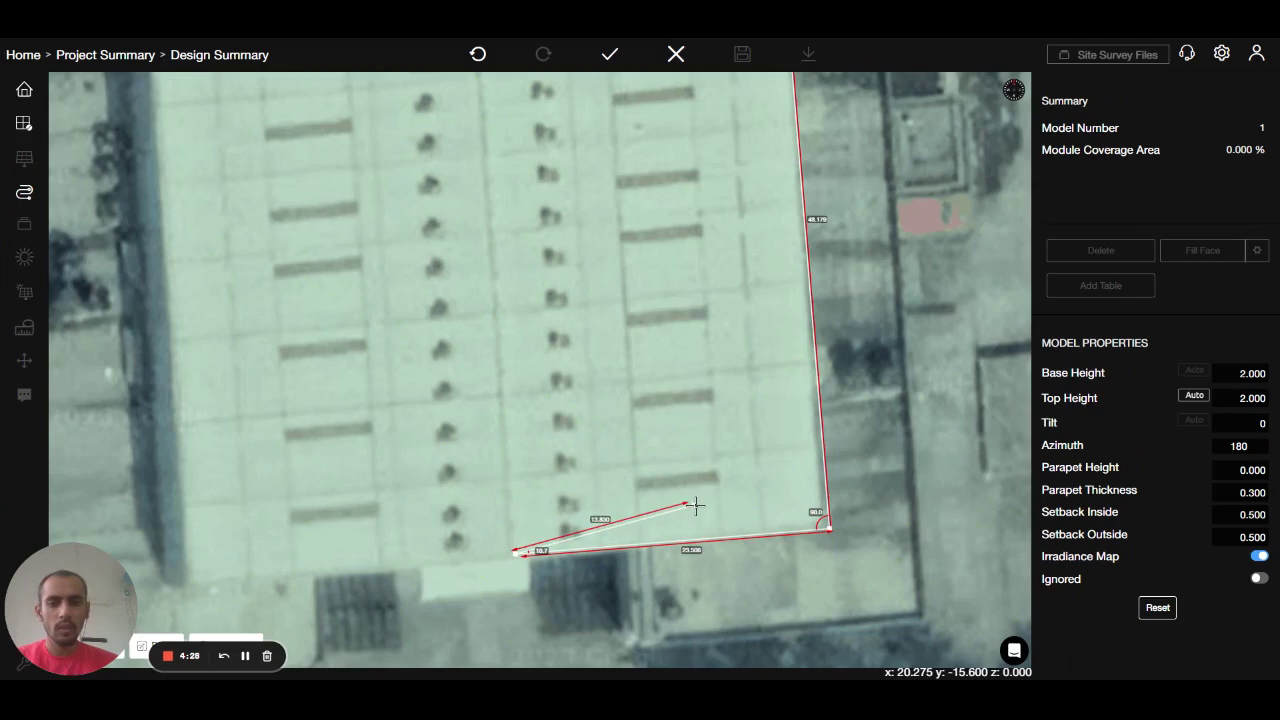
{"action": "key", "text": "Return"}
{"action": "scroll", "coordinate": [206, 440], "scroll_direction": "down", "scroll_amount": 2}
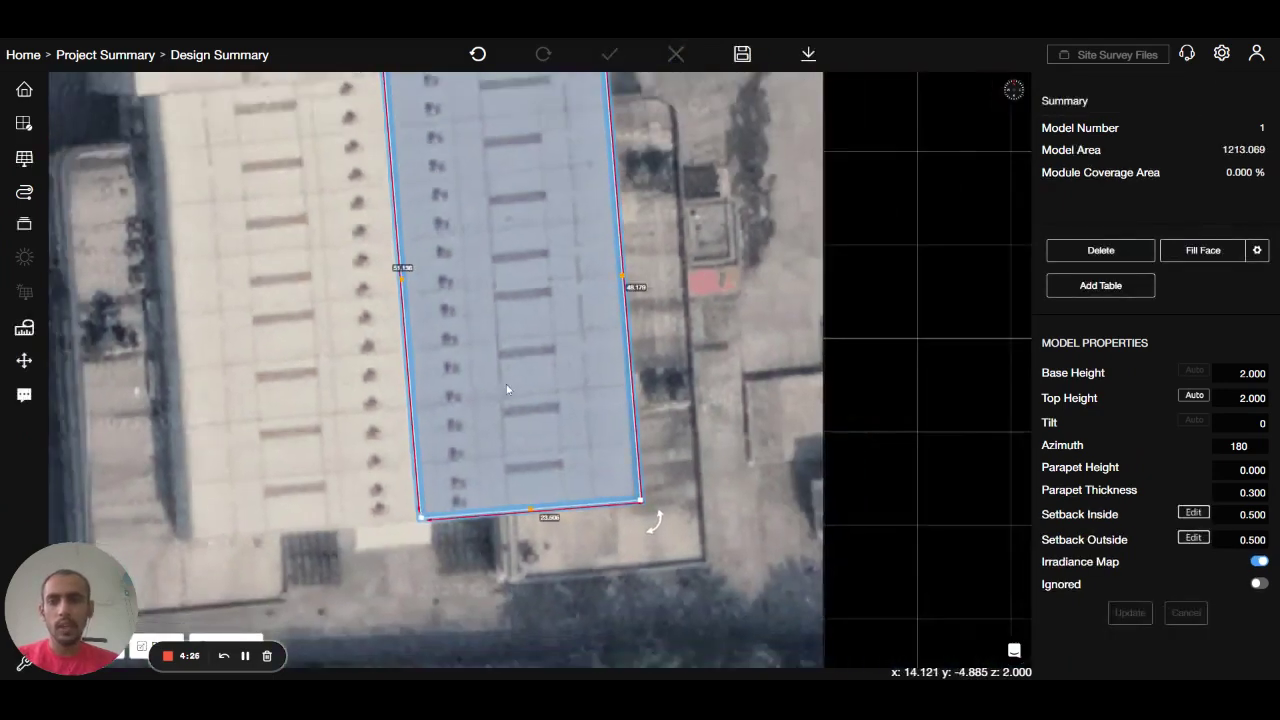
Step: Draw a cylinder obstruction with a radius of about 0.385 m on the southernmost vent of the outlined roof half
{"action": "right_click_drag", "start_coordinate": [506, 389], "coordinate": [482, 457]}
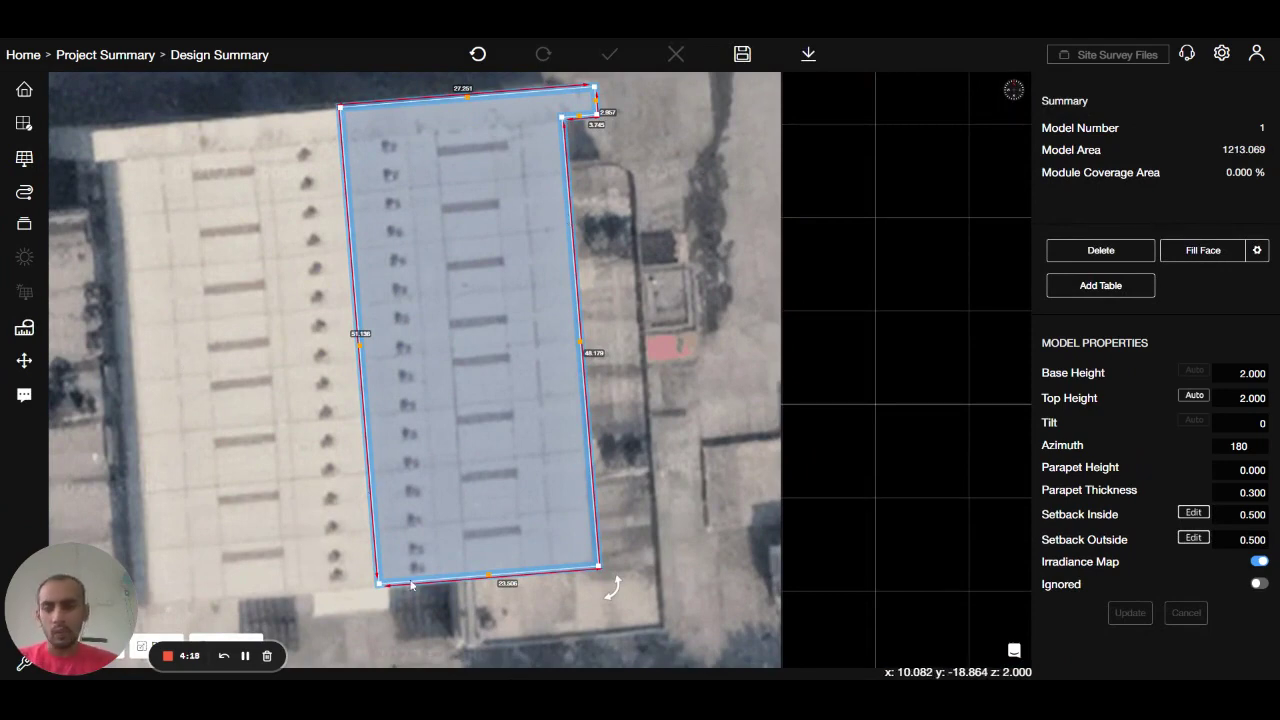
{"action": "scroll", "coordinate": [422, 568], "scroll_direction": "up", "scroll_amount": 3}
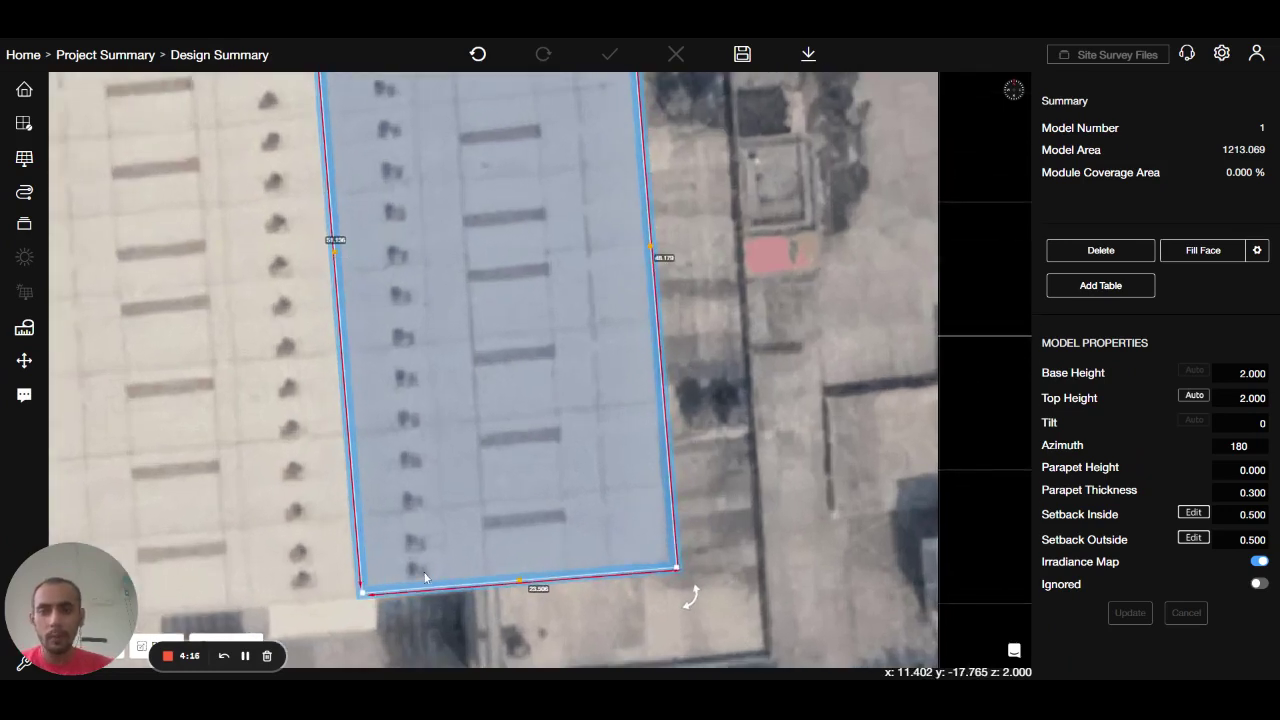
{"action": "scroll", "coordinate": [424, 577], "scroll_direction": "up", "scroll_amount": 4}
{"action": "left_click", "coordinate": [24, 123]}
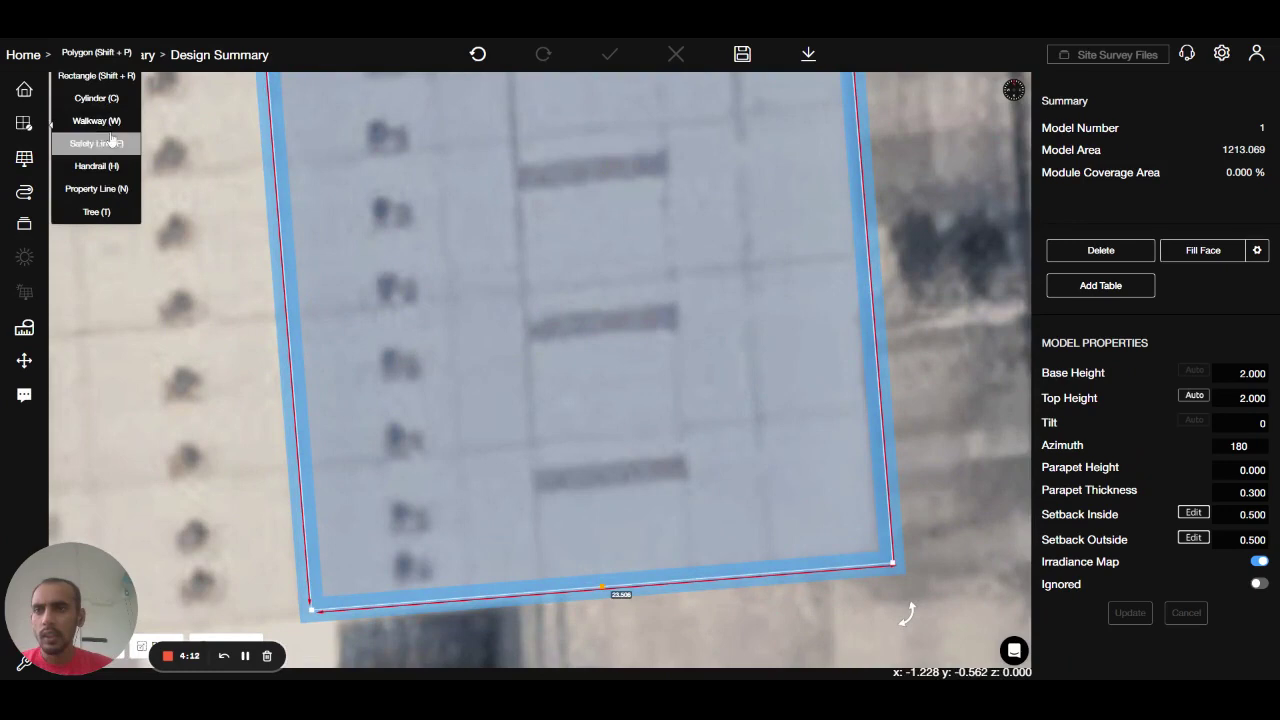
{"action": "left_click", "coordinate": [96, 75]}
{"action": "scroll", "coordinate": [403, 577], "scroll_direction": "up", "scroll_amount": 5}
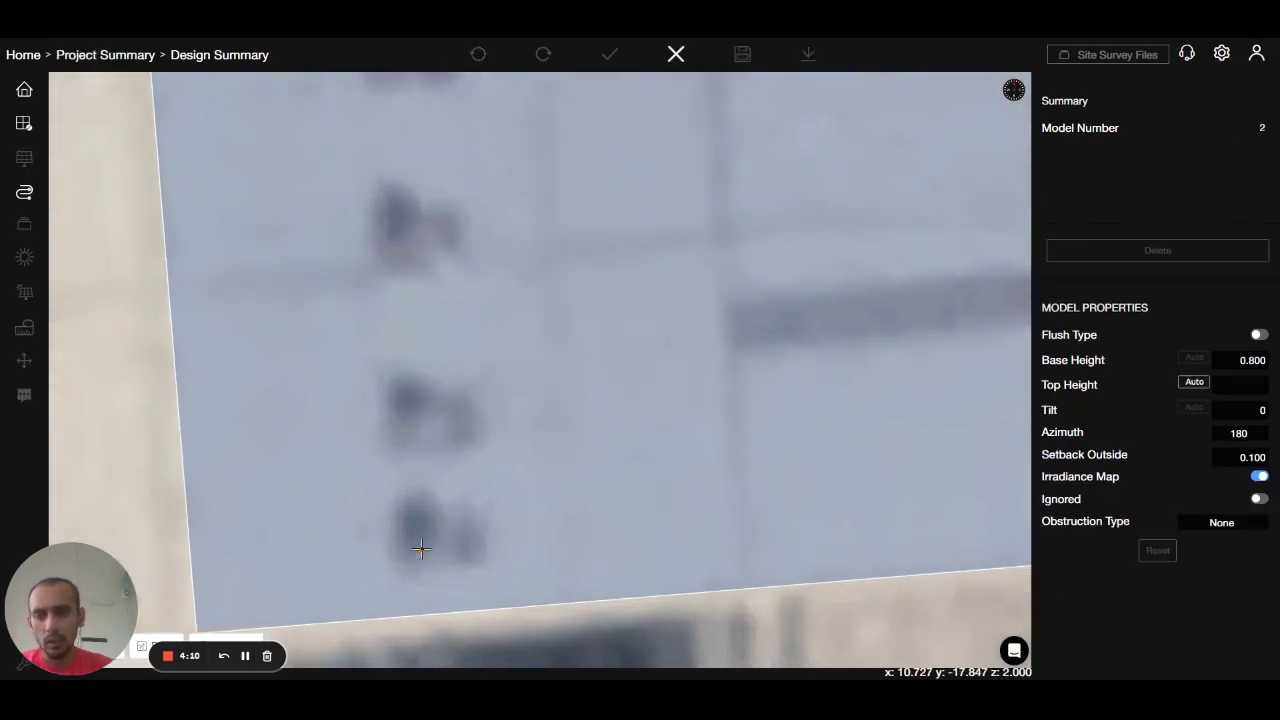
{"action": "left_click", "coordinate": [441, 540]}
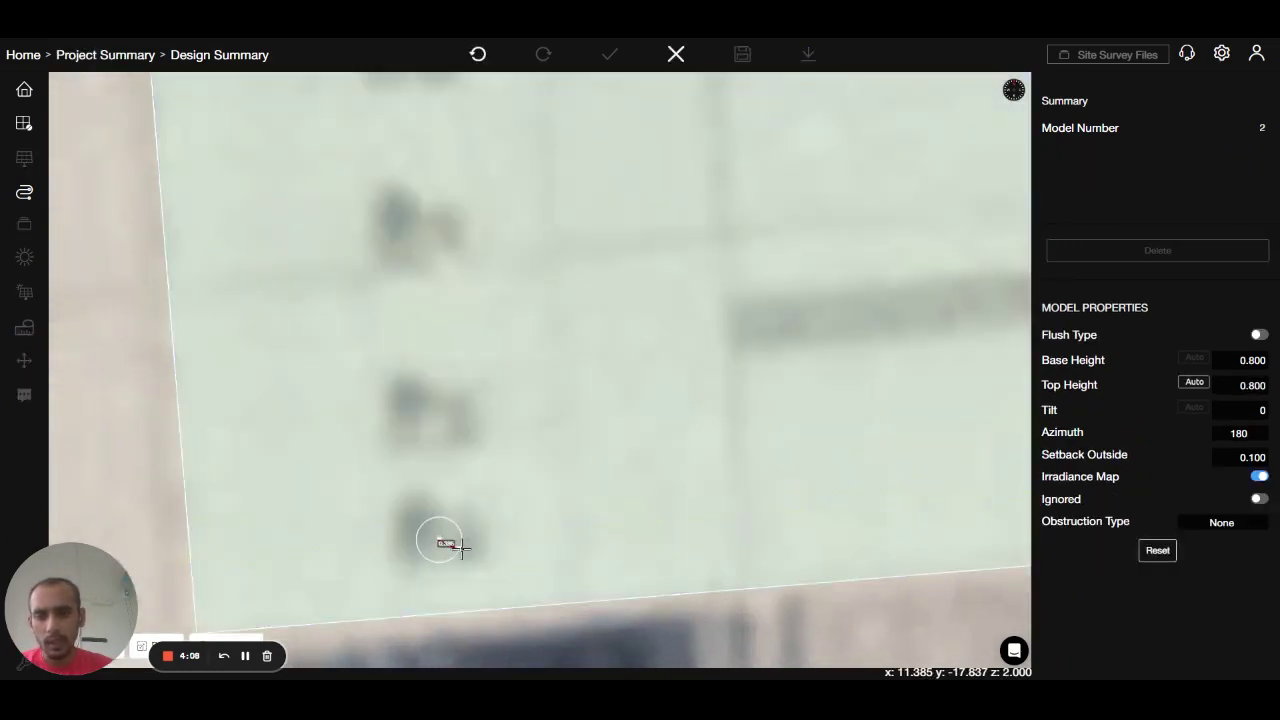
{"action": "left_click", "coordinate": [461, 547]}
Step: Set the cylinder's base height to 0.6 and paste a copy of it onto the next vent to the north
{"action": "triple_click", "coordinate": [1240, 360]}
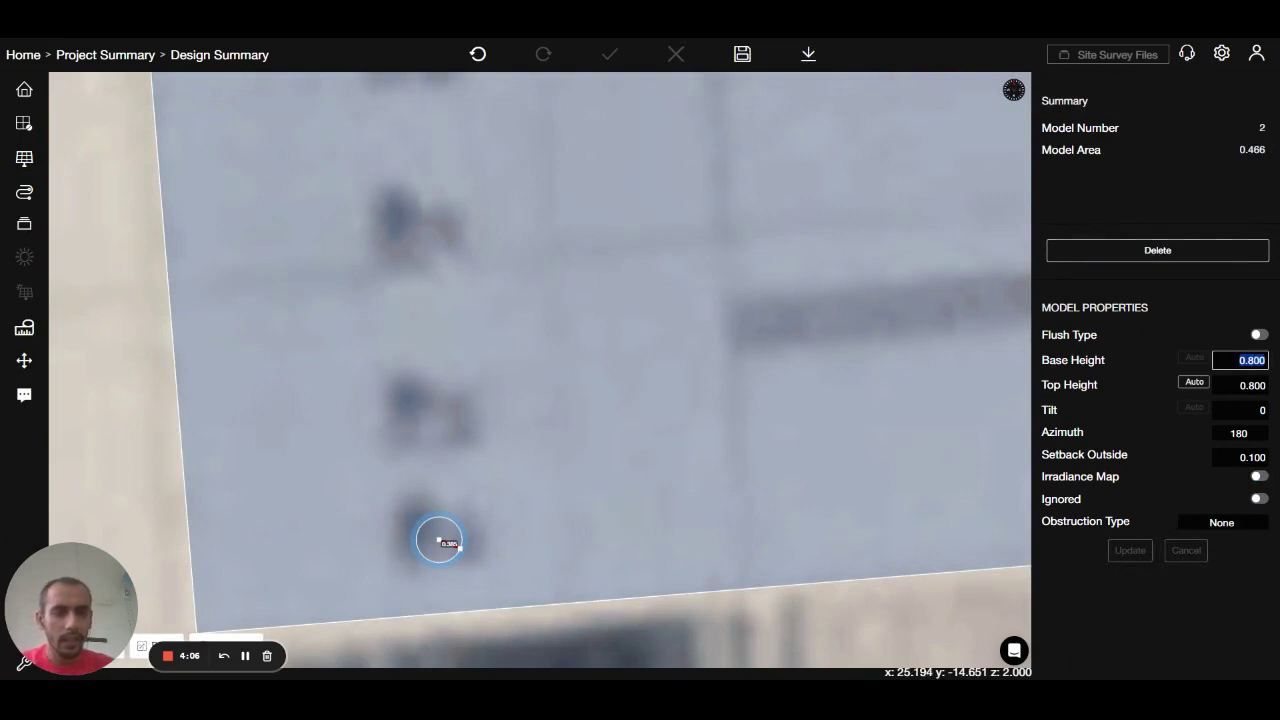
{"action": "key", "text": "BackSpace"}
{"action": "type", "text": "0.6"}
{"action": "left_click", "coordinate": [1128, 553]}
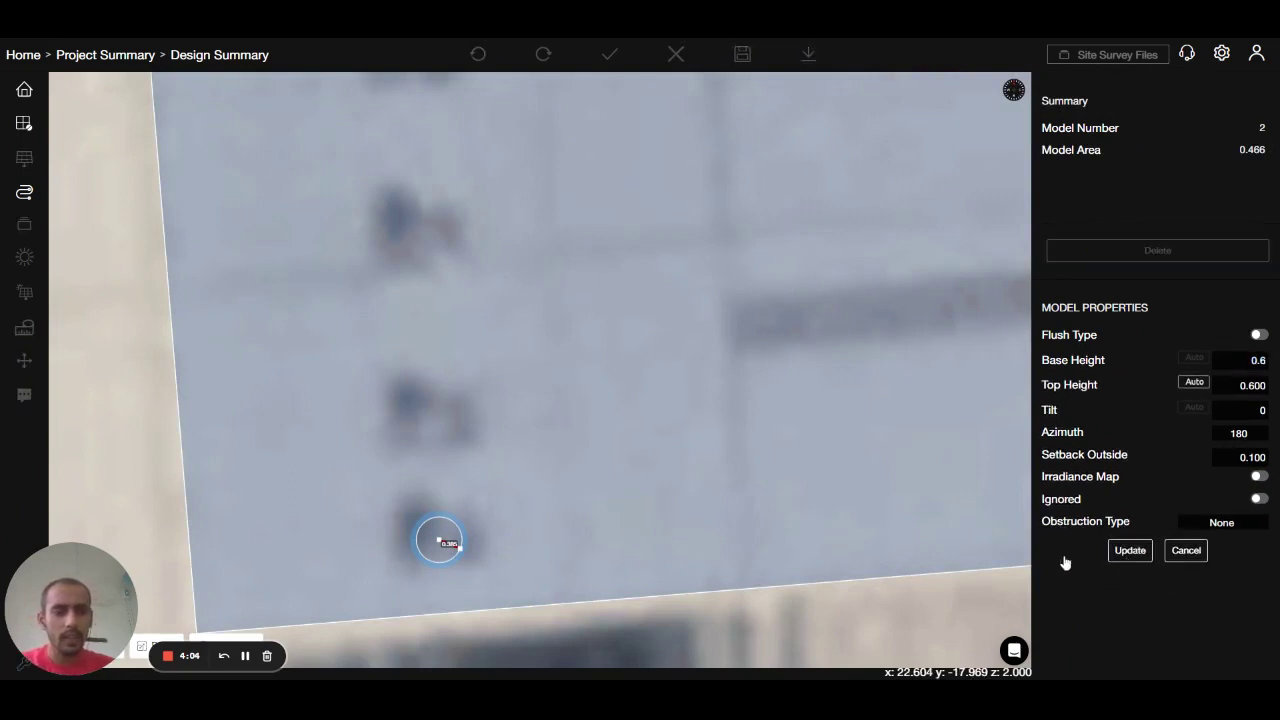
{"action": "key", "text": "ctrl+v"}
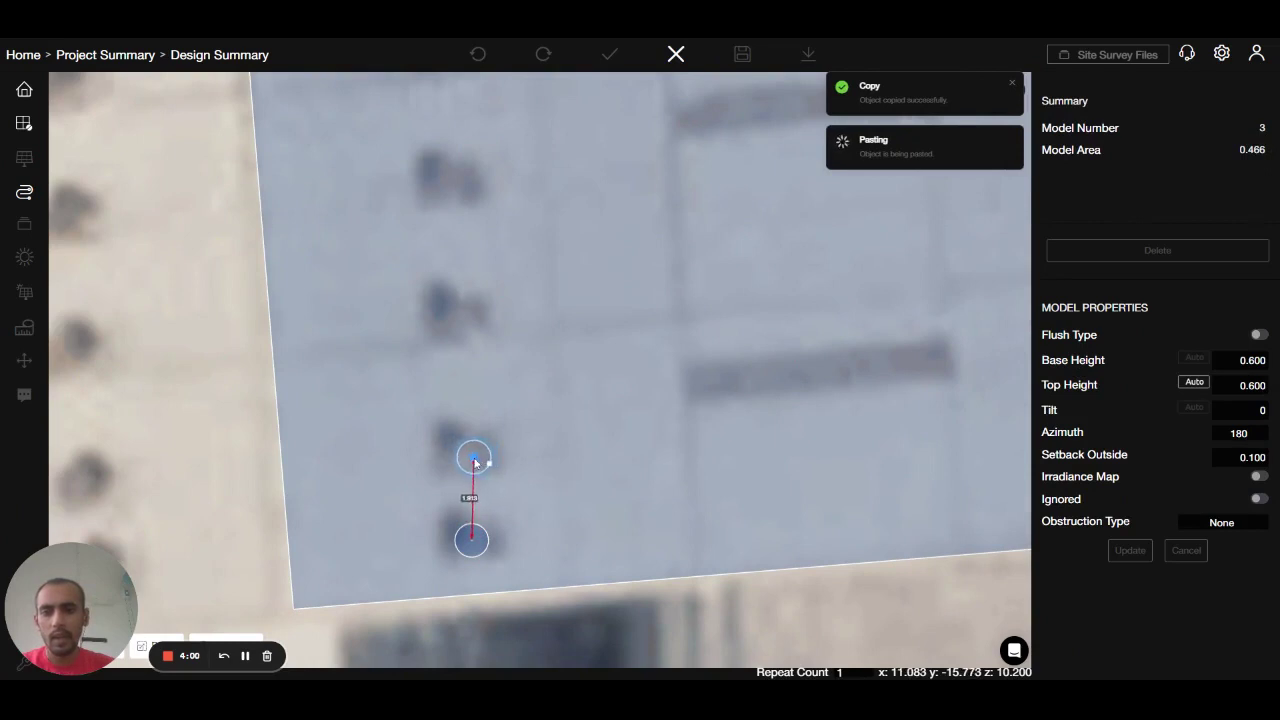
{"action": "left_click", "coordinate": [468, 460]}
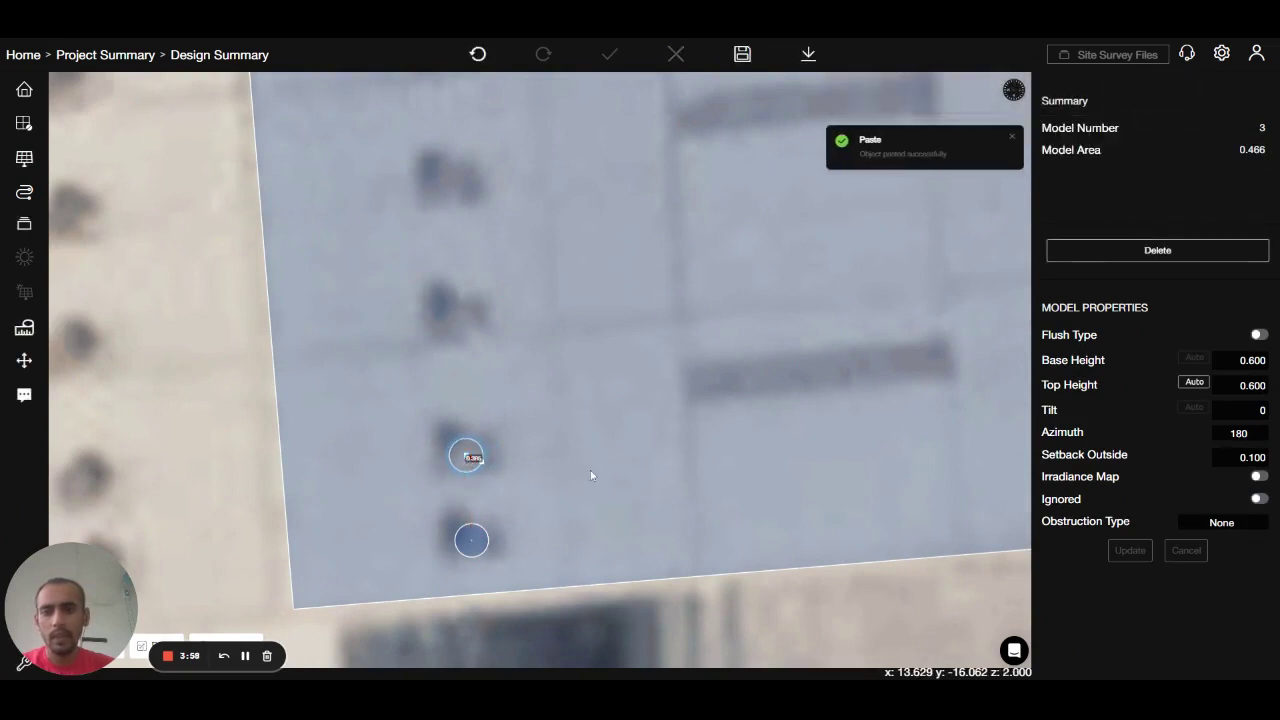
Step: Copy the second cylinder and paste it northward along the vent row with a repeat count of 10, spaced about 3.2 m apart
{"action": "key", "text": "ctrl+c"}
{"action": "key", "text": "ctrl+v"}
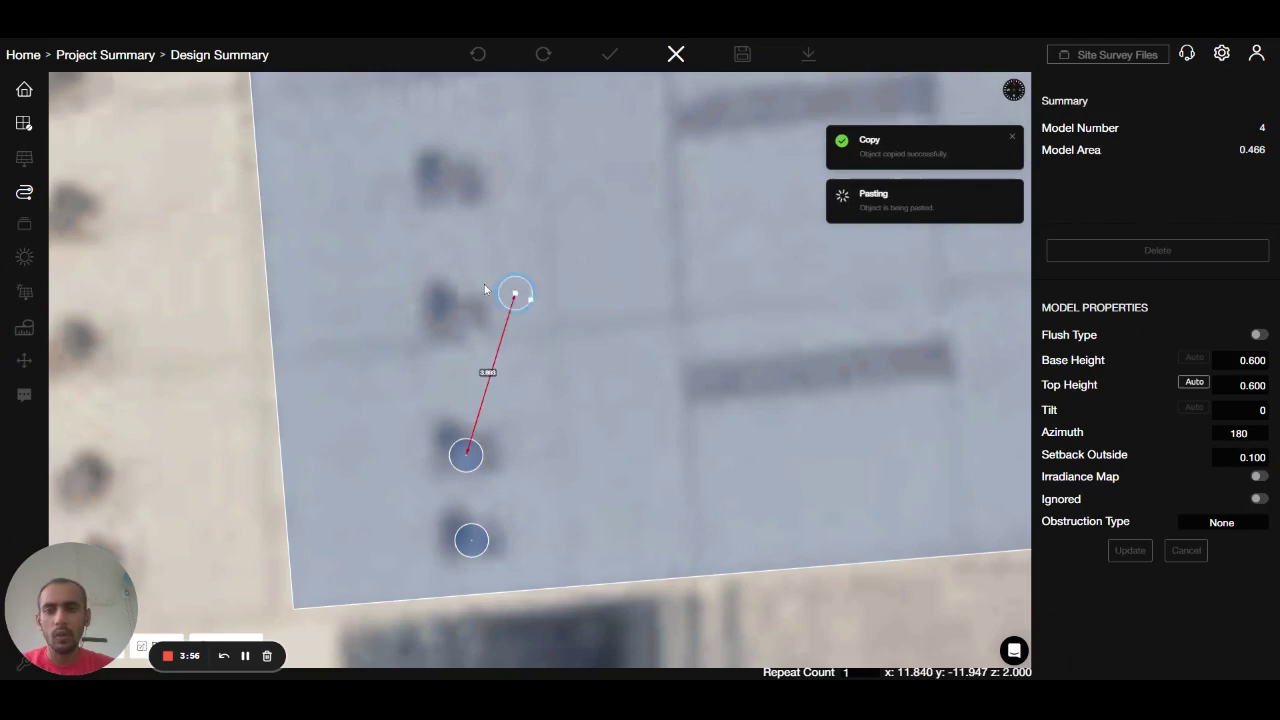
{"action": "scroll", "coordinate": [358, 430], "scroll_direction": "down", "scroll_amount": 1}
{"action": "scroll", "coordinate": [358, 430], "scroll_direction": "down", "scroll_amount": 2}
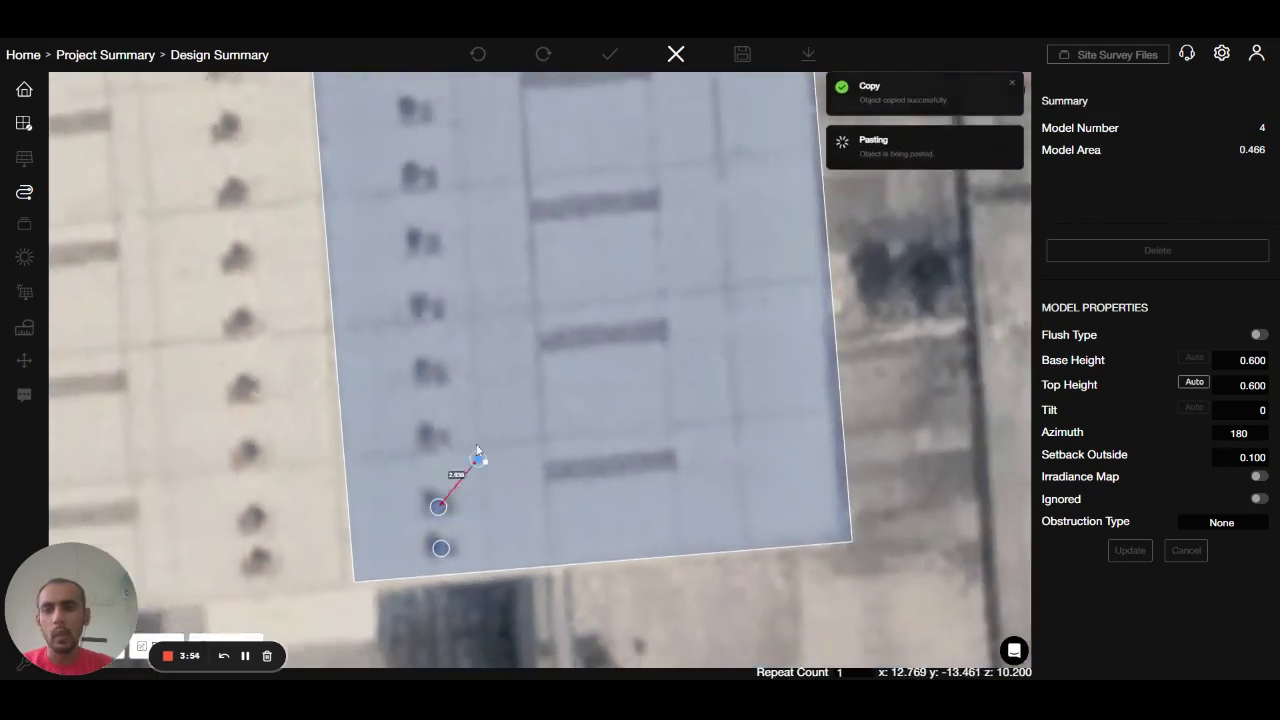
{"action": "right_click_drag", "start_coordinate": [412, 510], "coordinate": [400, 588]}
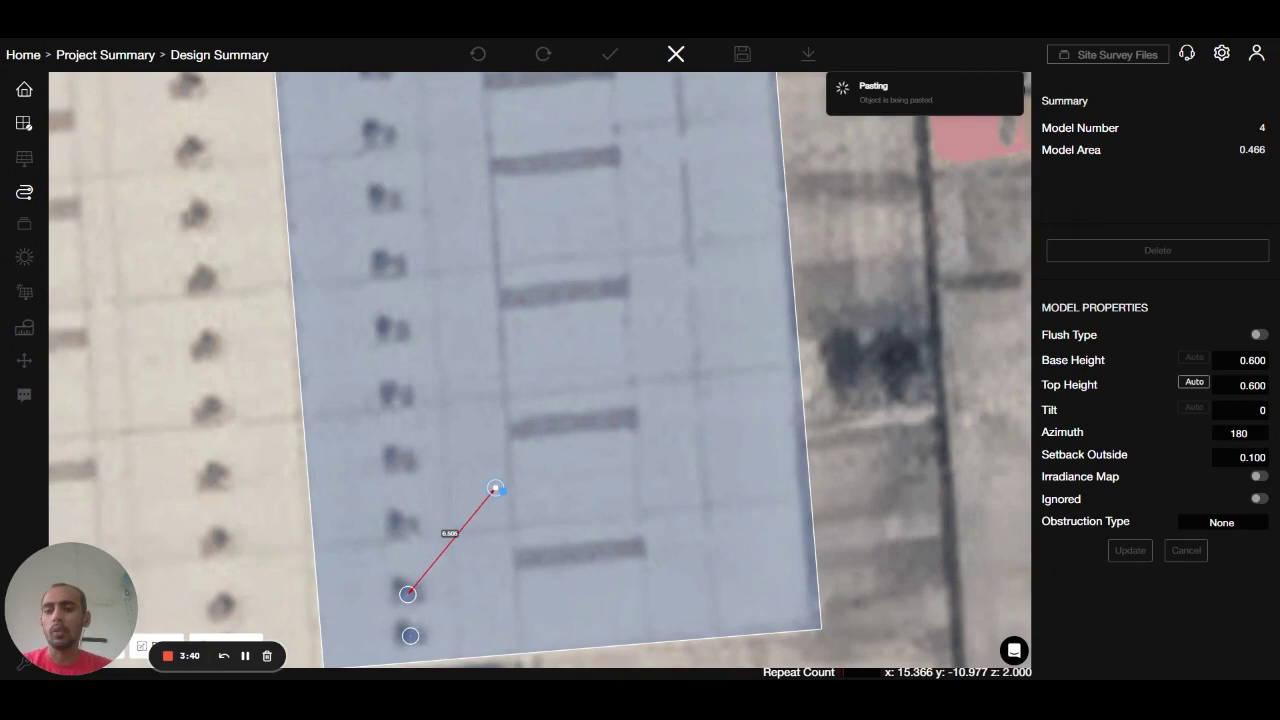
{"action": "type", "text": "0"}
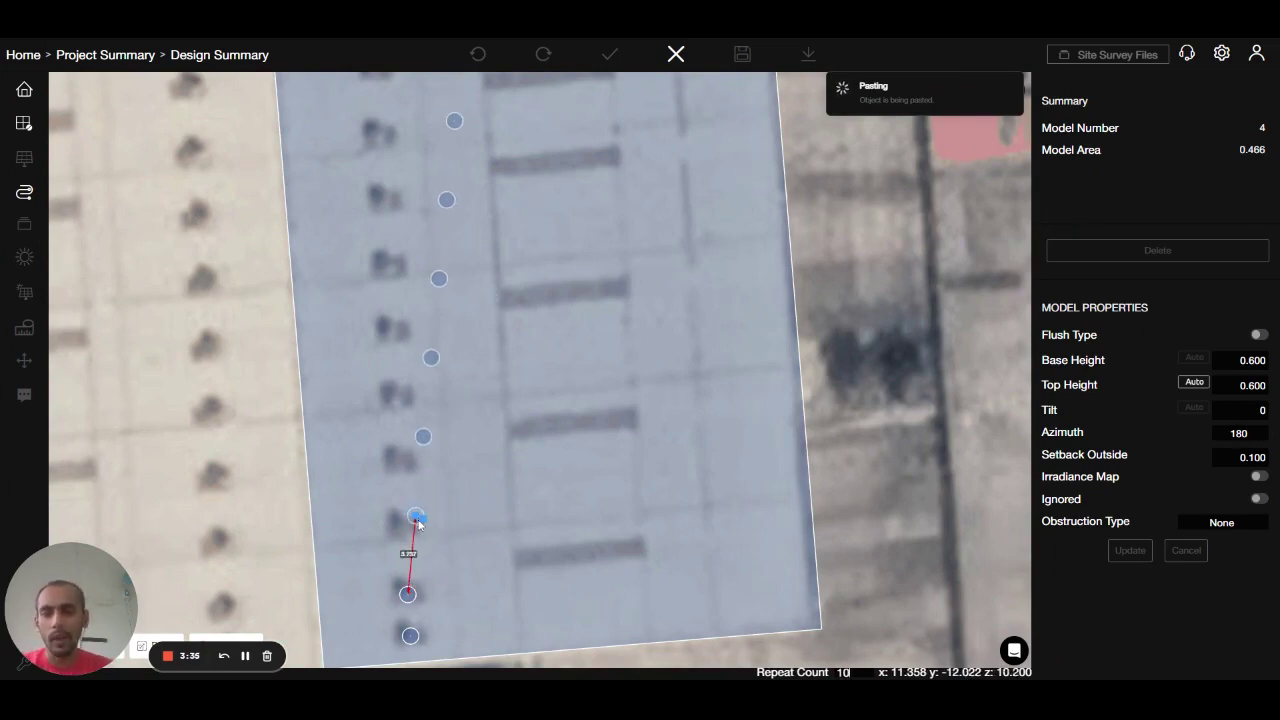
{"action": "scroll", "coordinate": [404, 530], "scroll_direction": "up", "scroll_amount": 2}
{"action": "scroll", "coordinate": [410, 534], "scroll_direction": "up", "scroll_amount": 2}
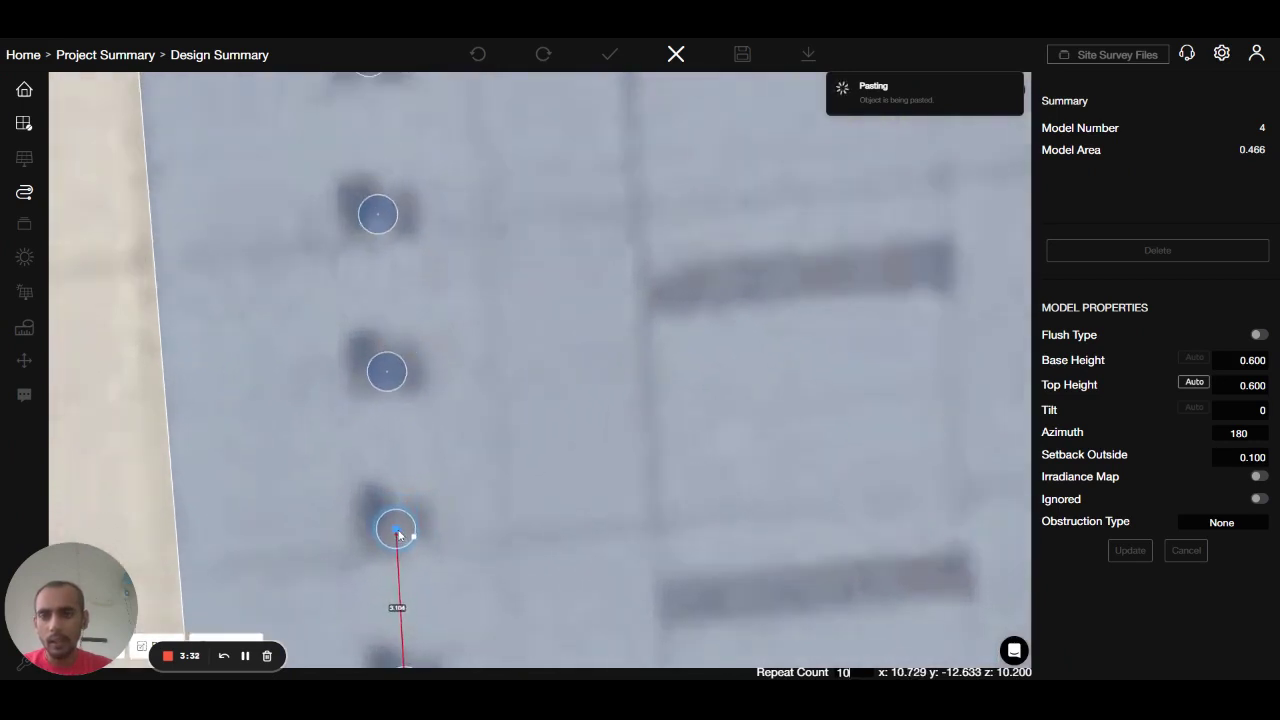
{"action": "left_click", "coordinate": [397, 531]}
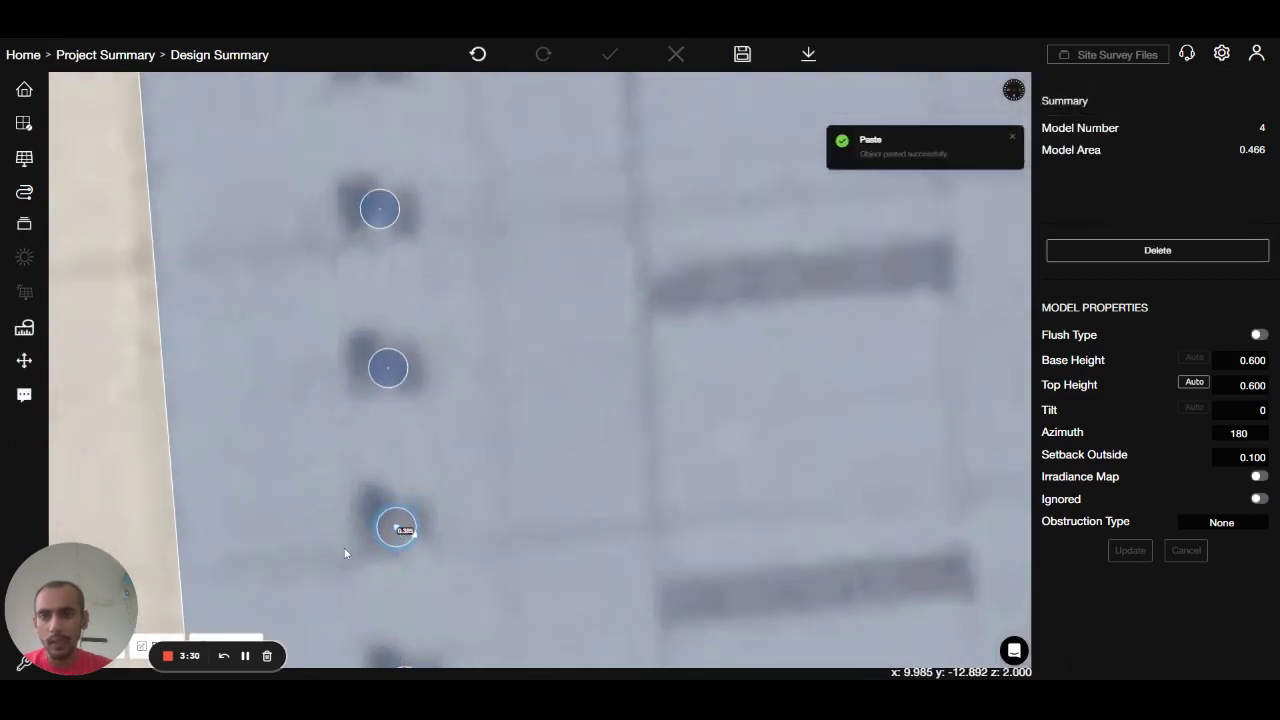
Step: Move the two northernmost cylinders slightly southwest so they sit over their vents
{"action": "scroll", "coordinate": [330, 535], "scroll_direction": "down", "scroll_amount": 5}
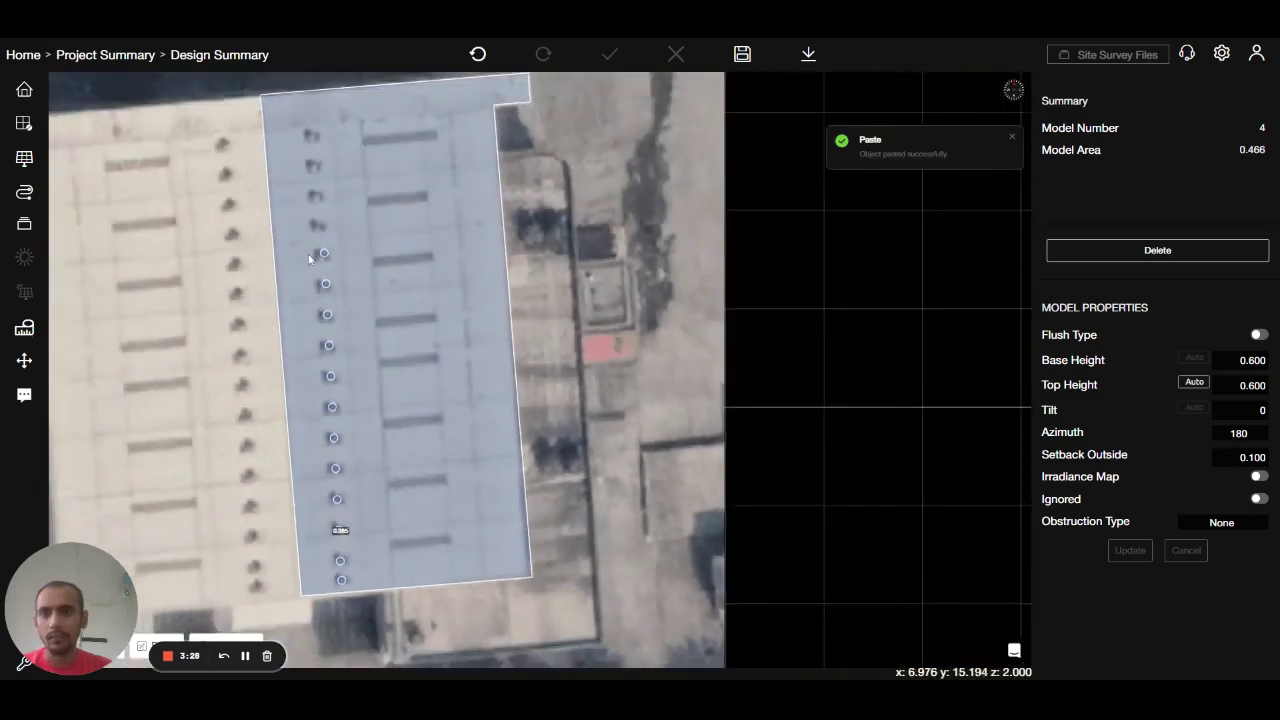
{"action": "scroll", "coordinate": [305, 235], "scroll_direction": "up", "scroll_amount": 5}
{"action": "double_click", "coordinate": [359, 287]}
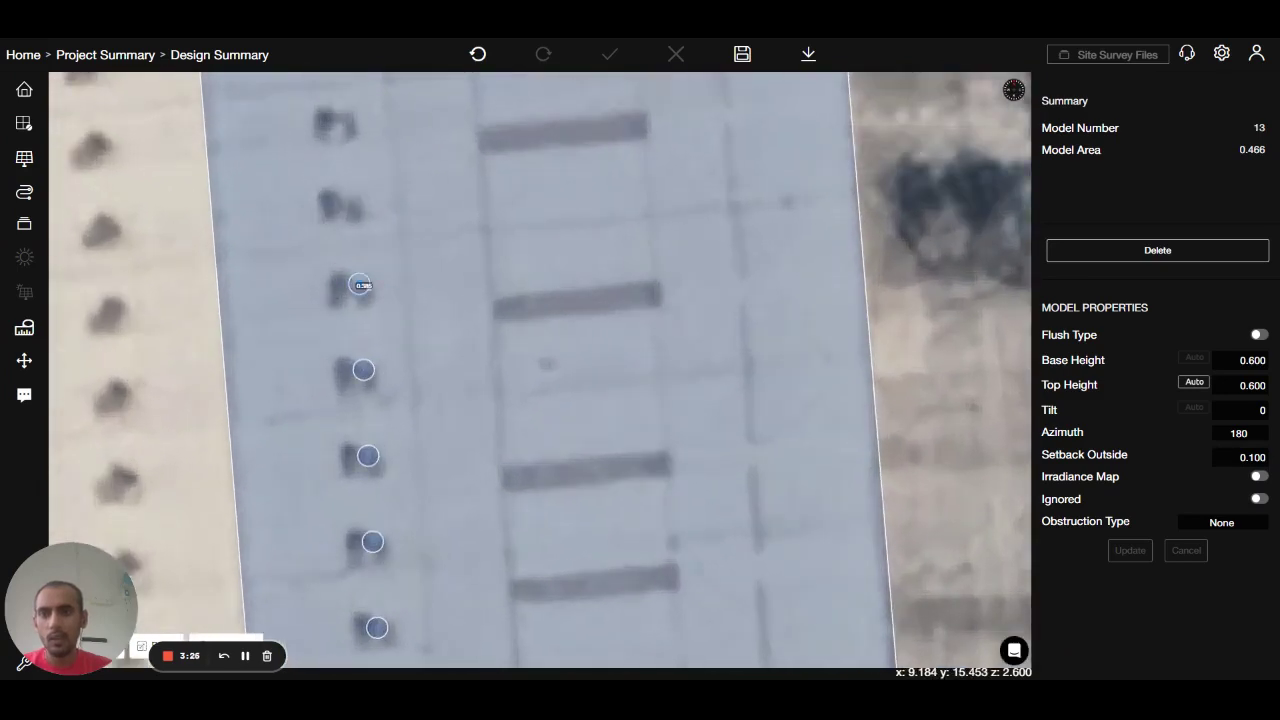
{"action": "key", "text": "Escape"}
{"action": "left_click_drag", "start_coordinate": [357, 286], "coordinate": [350, 290]}
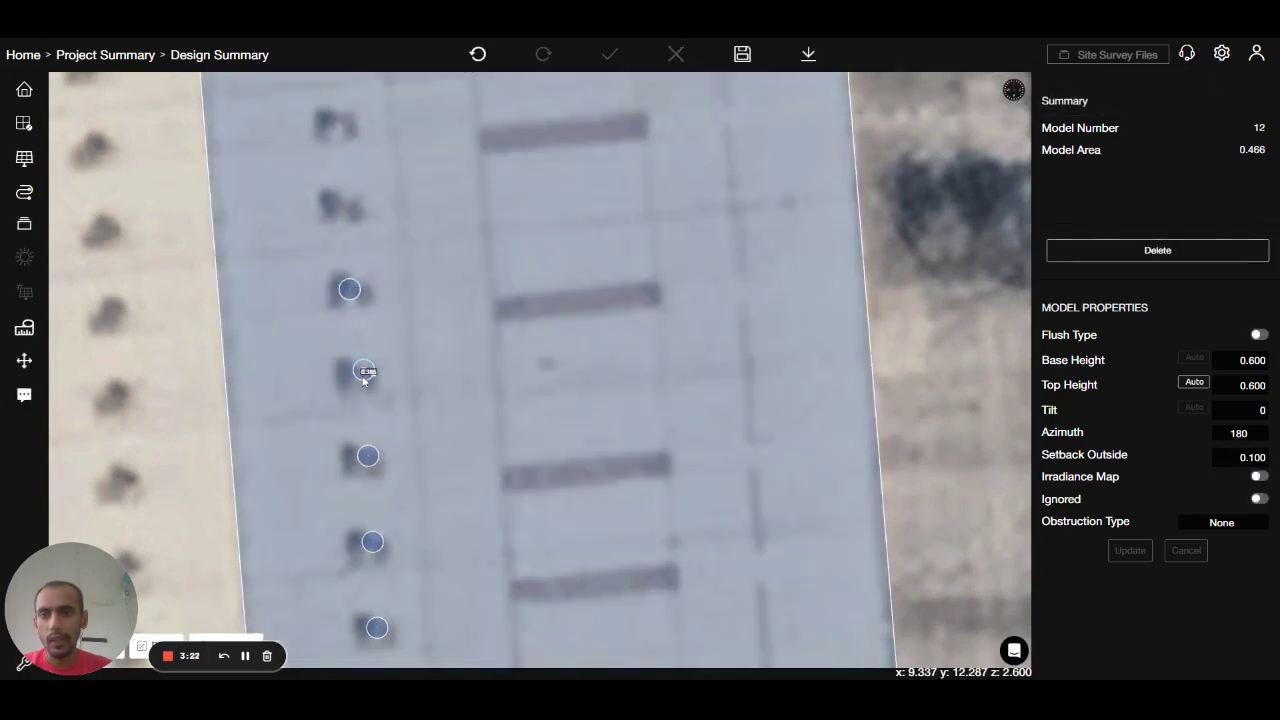
{"action": "double_click", "coordinate": [362, 376]}
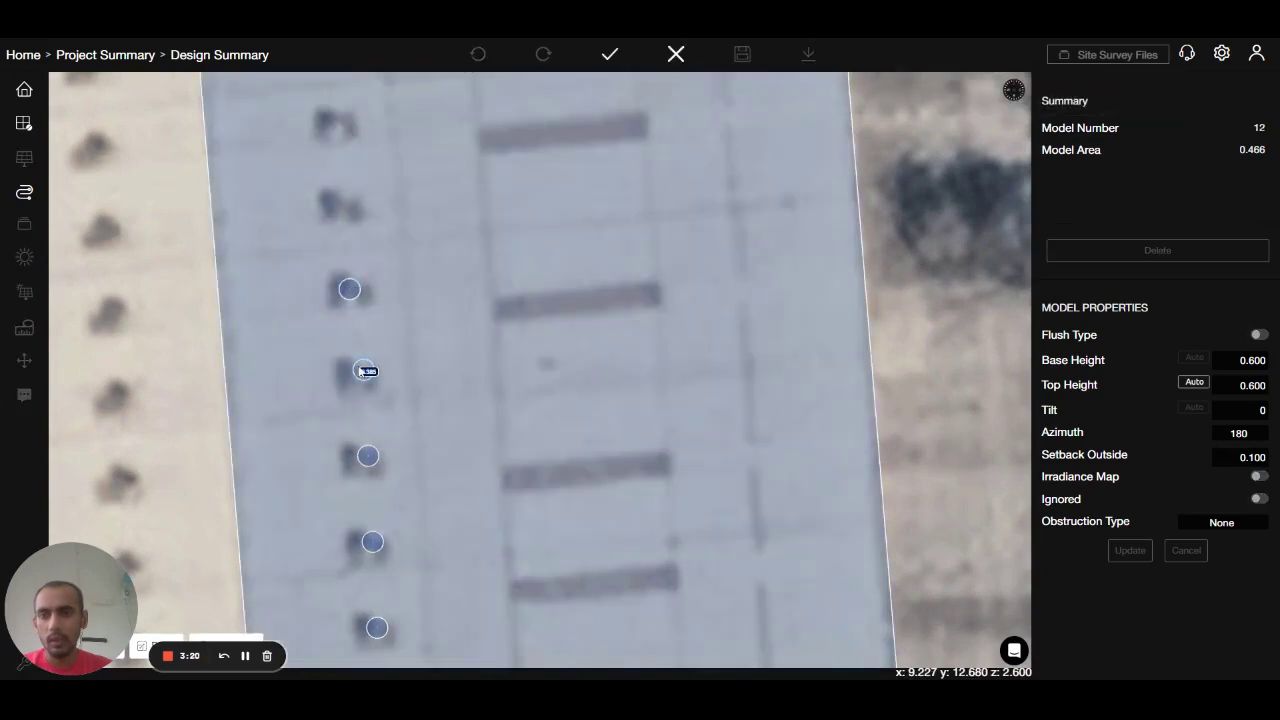
{"action": "key", "text": "Escape"}
{"action": "scroll", "coordinate": [355, 377], "scroll_direction": "up", "scroll_amount": 3}
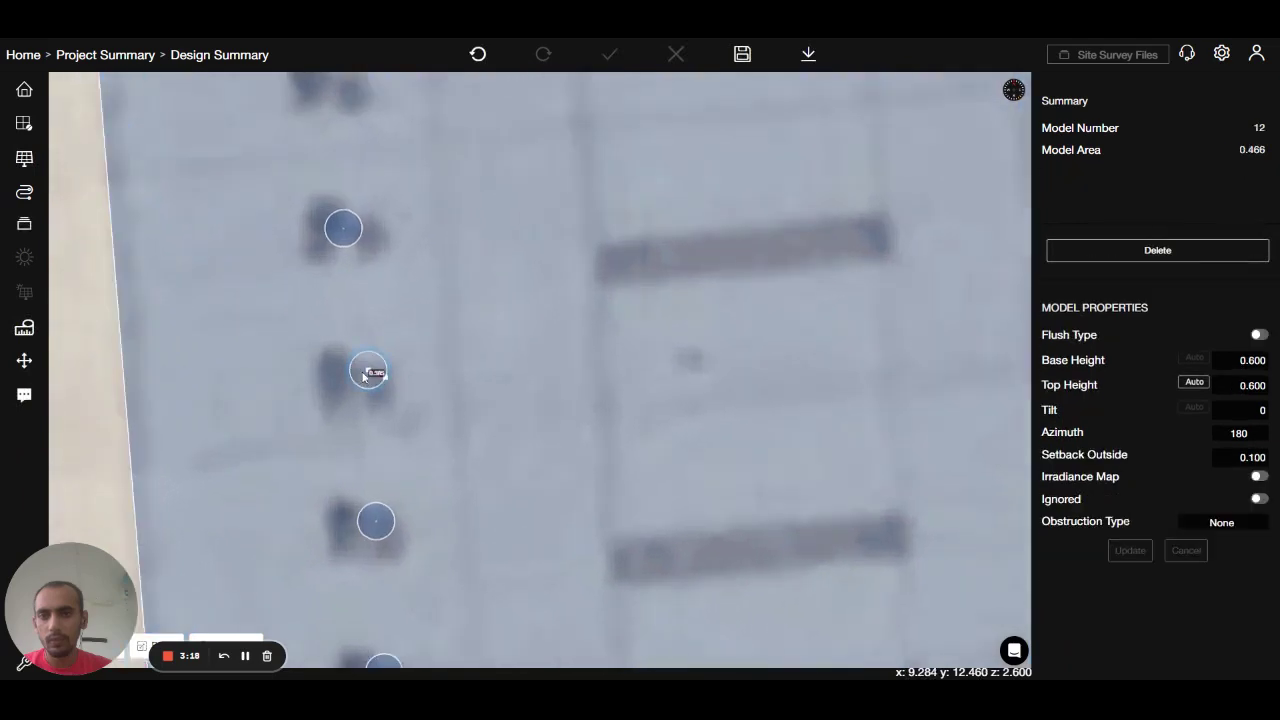
{"action": "double_click", "coordinate": [360, 377]}
{"action": "key", "text": "Escape"}
{"action": "scroll", "coordinate": [350, 372], "scroll_direction": "down", "scroll_amount": 3}
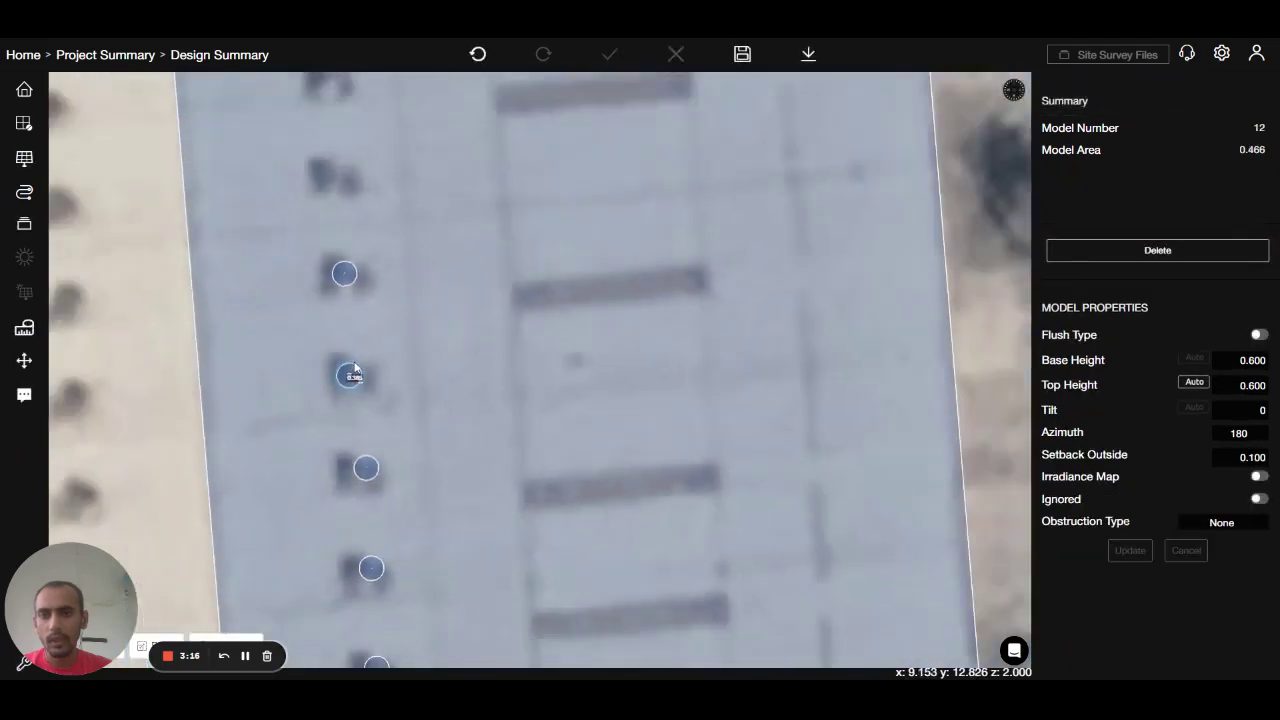
Step: Copy the northernmost cylinder and paste it along the remaining vents with a repeat count of 4, spaced about 3 m apart
{"action": "left_click", "coordinate": [347, 295]}
{"action": "key", "text": "ctrl+c"}
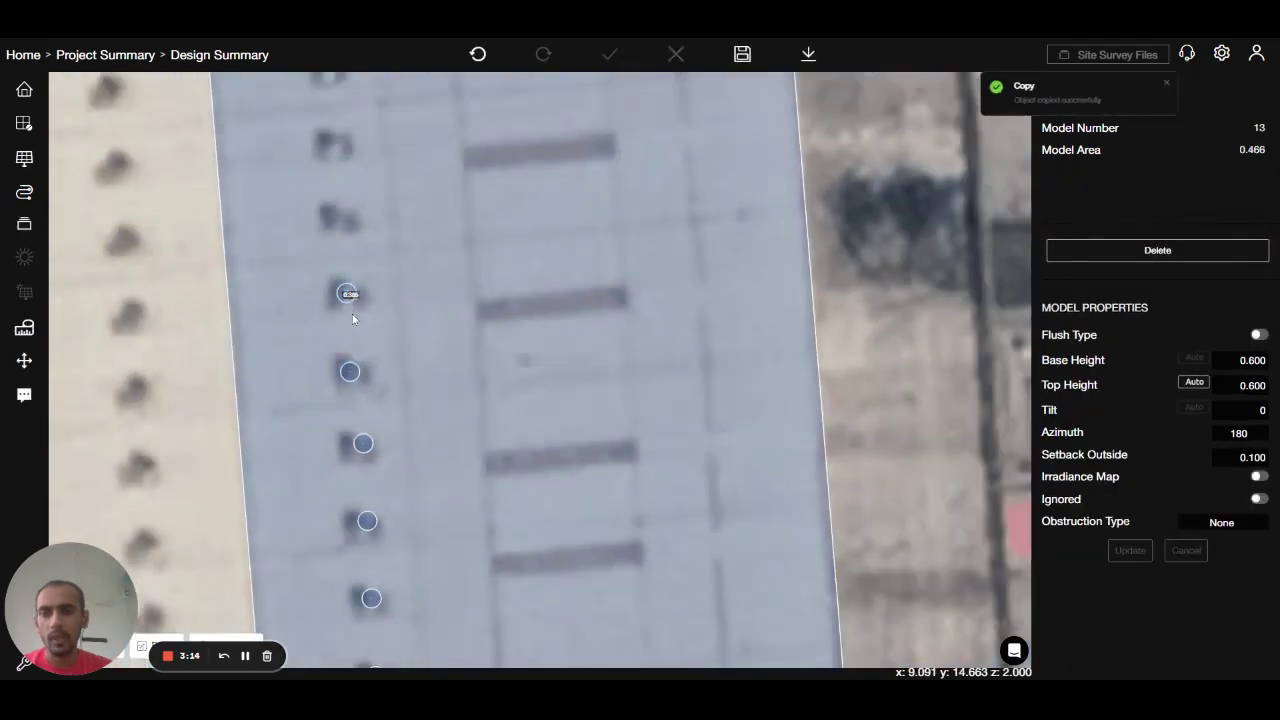
{"action": "key", "text": "ctrl+v"}
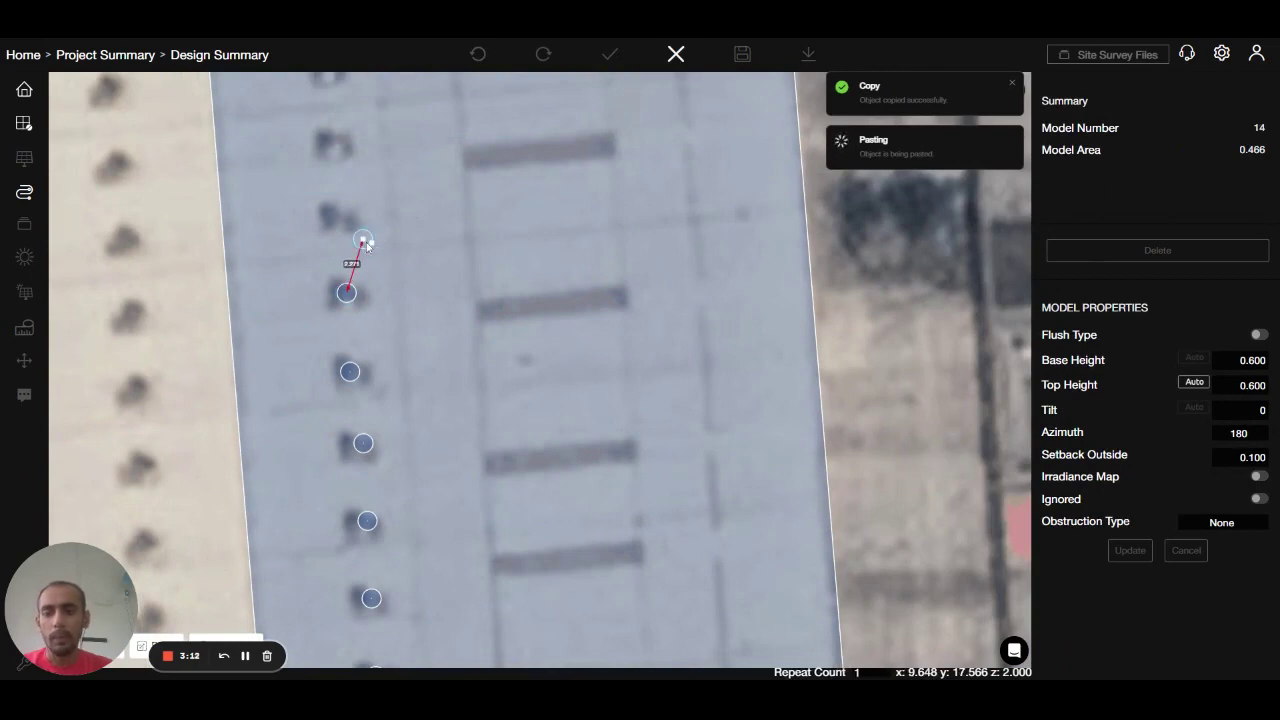
{"action": "scroll", "coordinate": [500, 470], "scroll_direction": "down", "scroll_amount": 3}
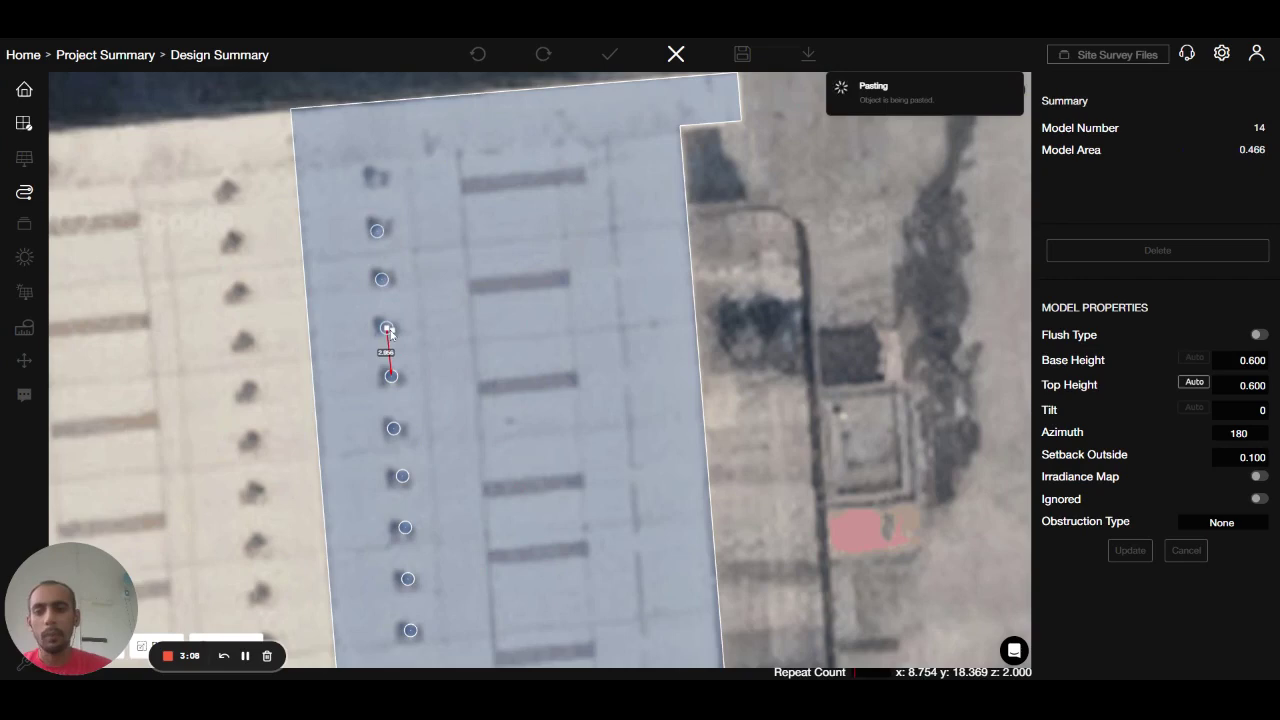
{"action": "type", "text": "4"}
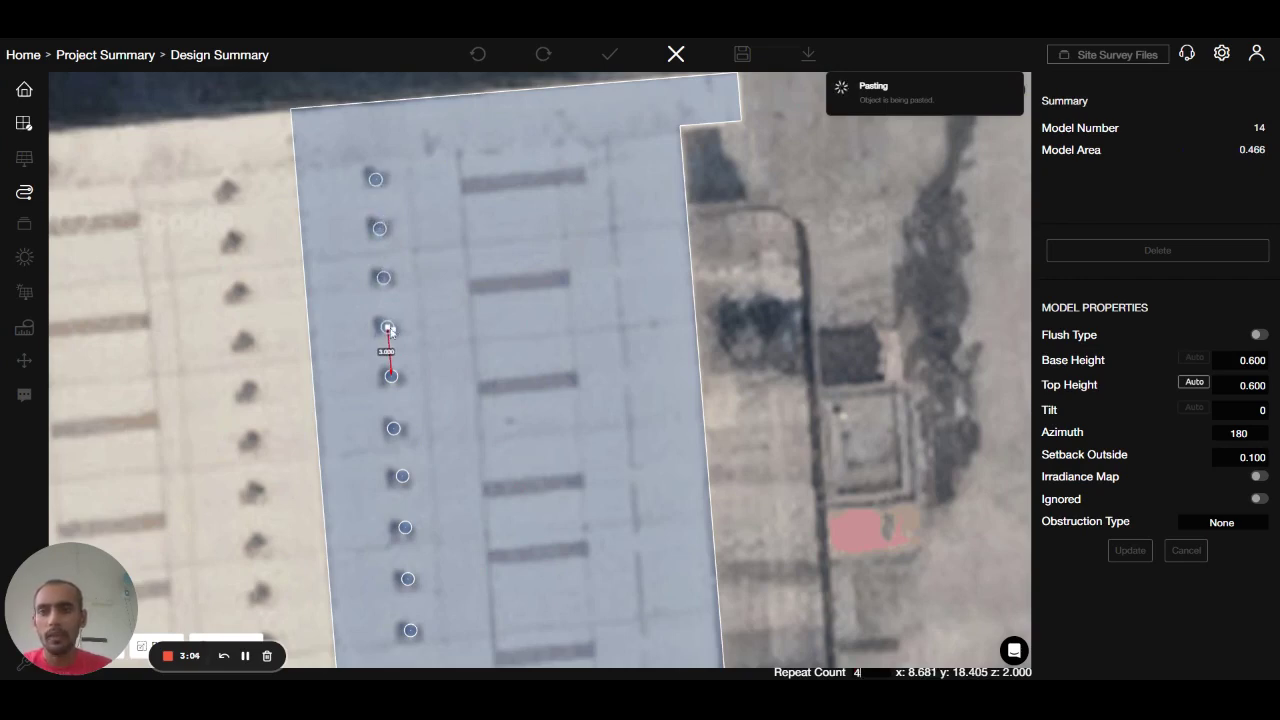
{"action": "left_click", "coordinate": [390, 330]}
{"action": "scroll", "coordinate": [296, 471], "scroll_direction": "down", "scroll_amount": 5}
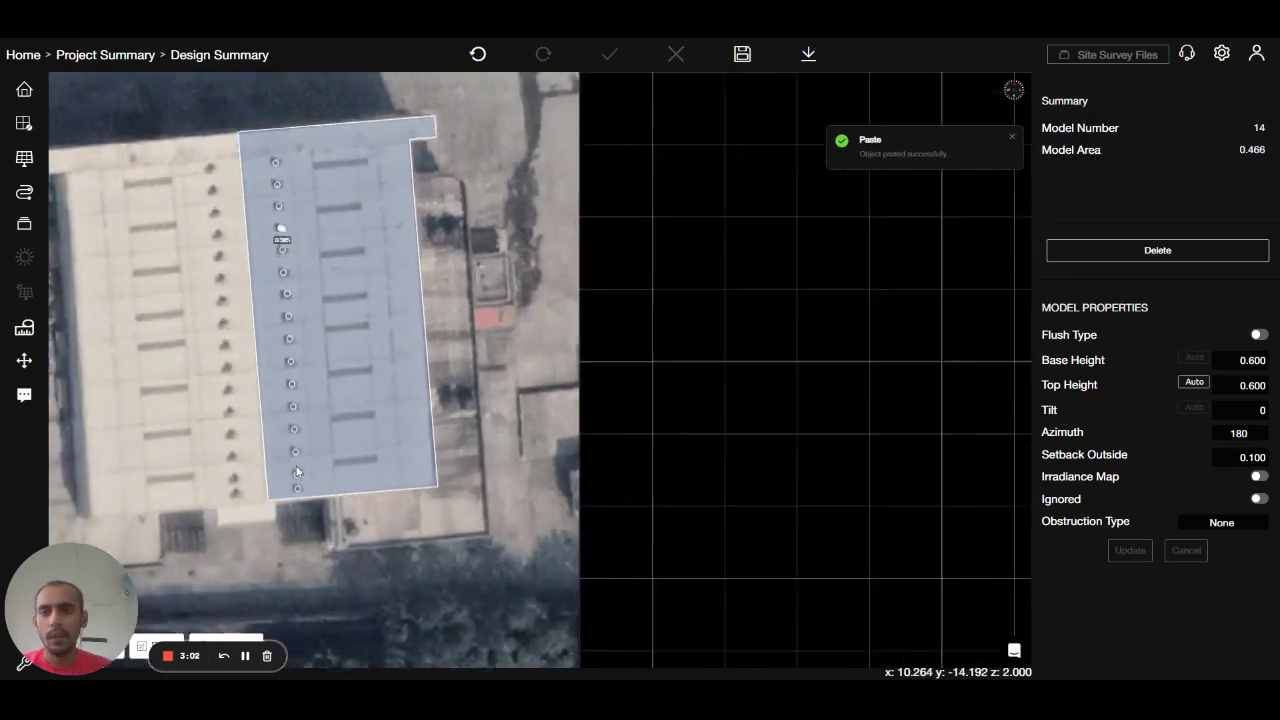
Step: Draw a polygon about 5.9 m by 1.0 m over the southernmost skylight strip on the roof
{"action": "scroll", "coordinate": [400, 463], "scroll_direction": "up", "scroll_amount": 10}
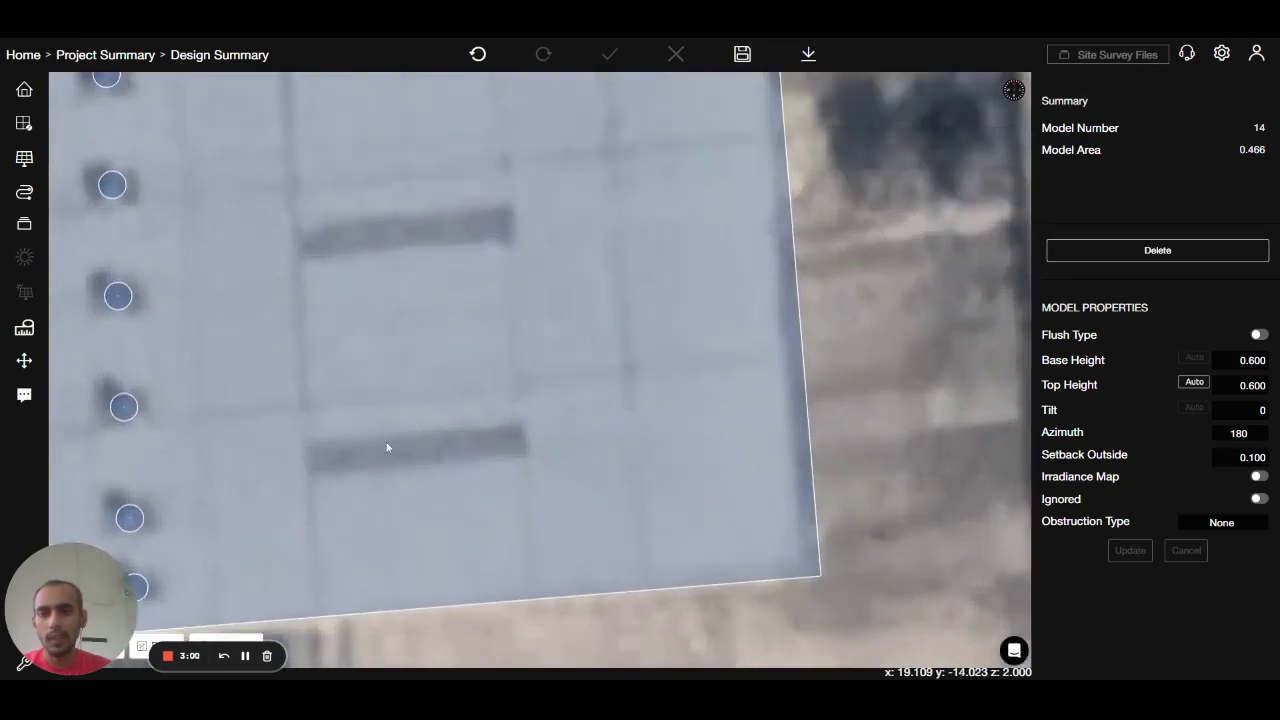
{"action": "scroll", "coordinate": [387, 447], "scroll_direction": "down", "scroll_amount": 2}
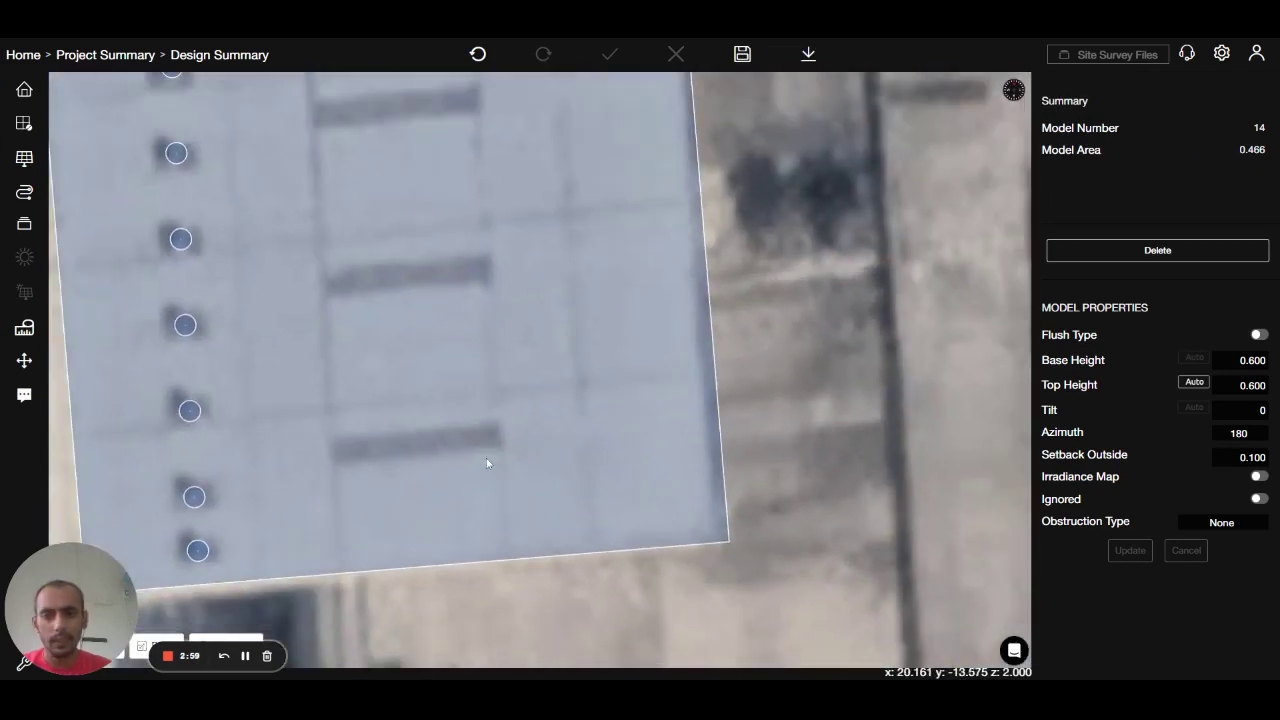
{"action": "left_click", "coordinate": [24, 124]}
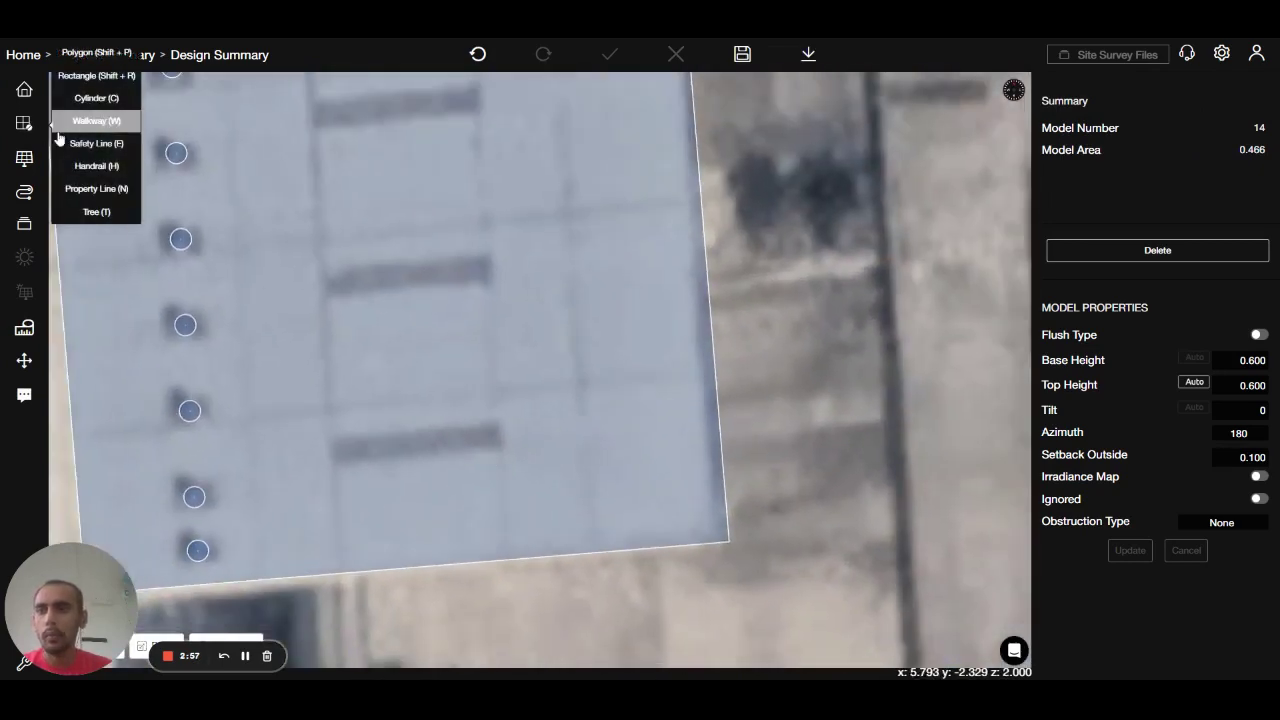
{"action": "left_click", "coordinate": [100, 53]}
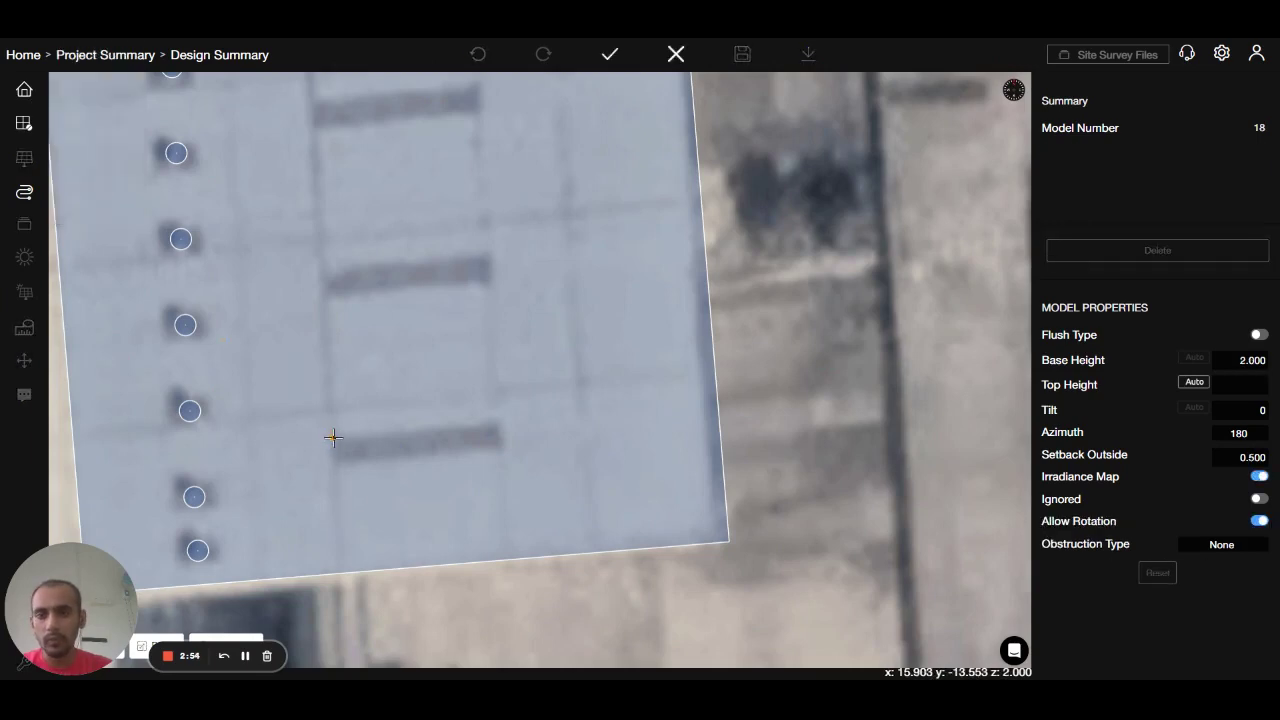
{"action": "left_click", "coordinate": [333, 436]}
{"action": "left_click", "coordinate": [493, 424]}
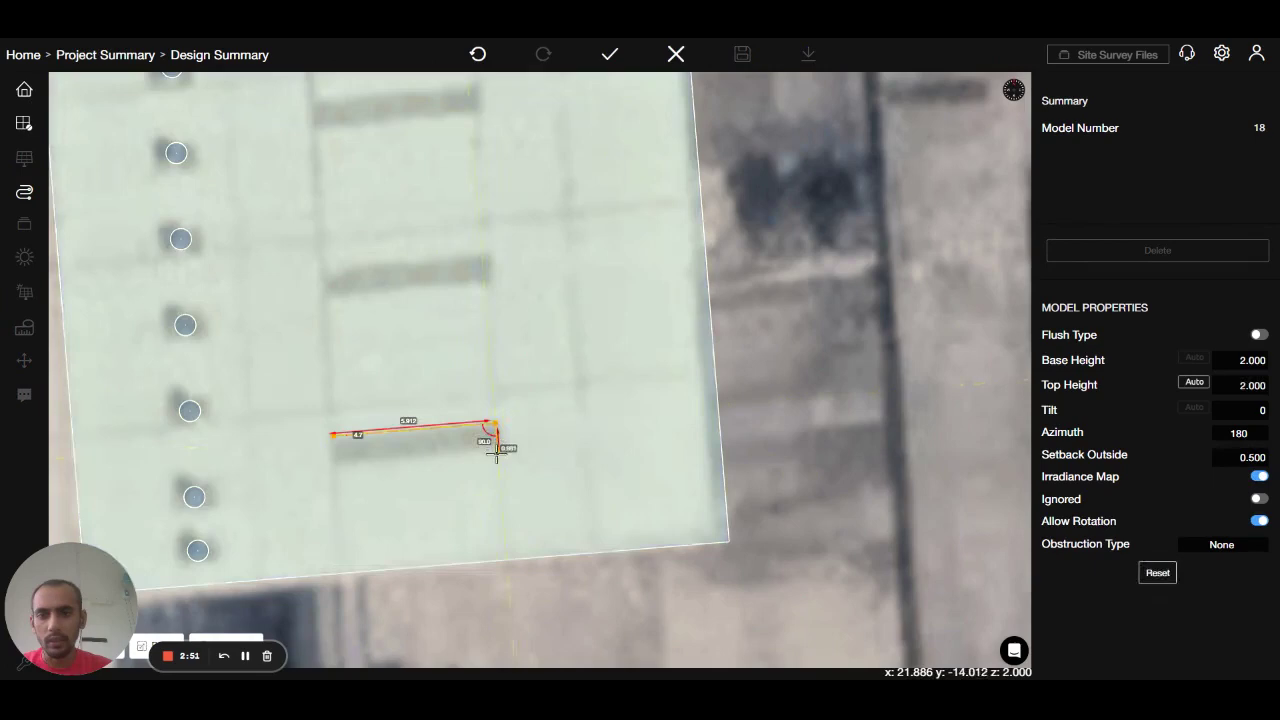
{"action": "left_click", "coordinate": [499, 450]}
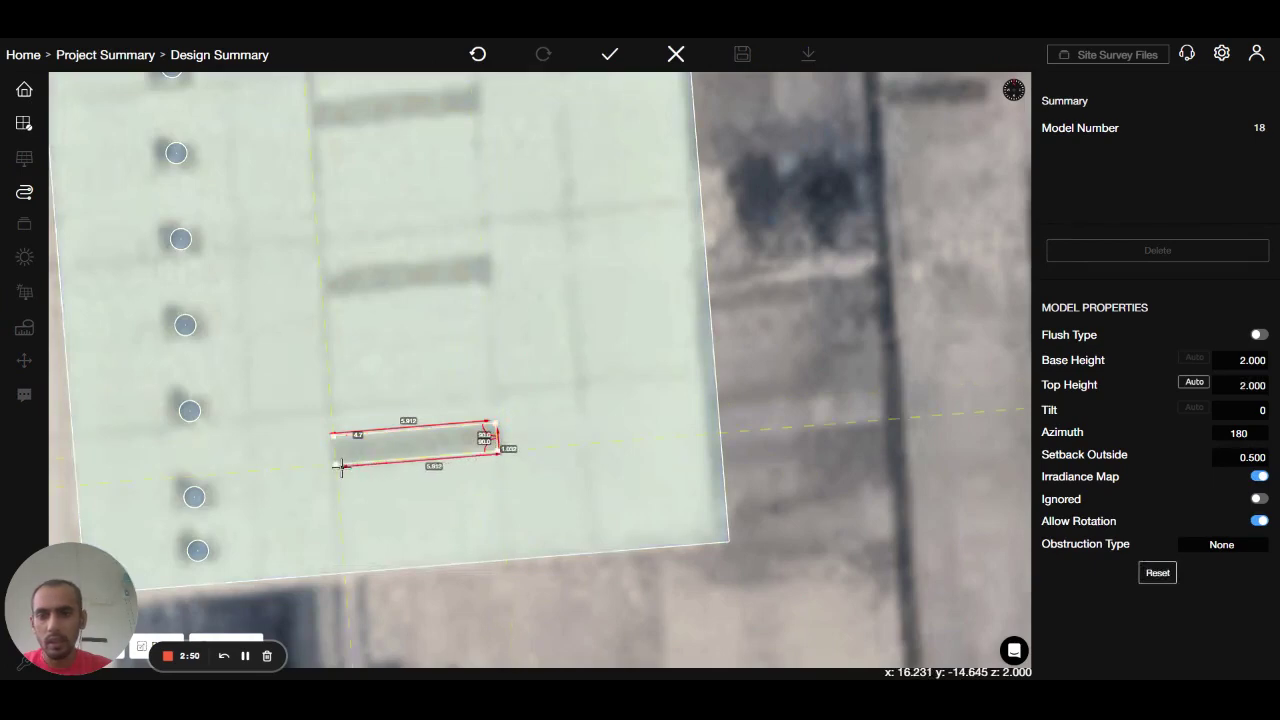
{"action": "left_click", "coordinate": [341, 466]}
{"action": "left_click", "coordinate": [334, 436]}
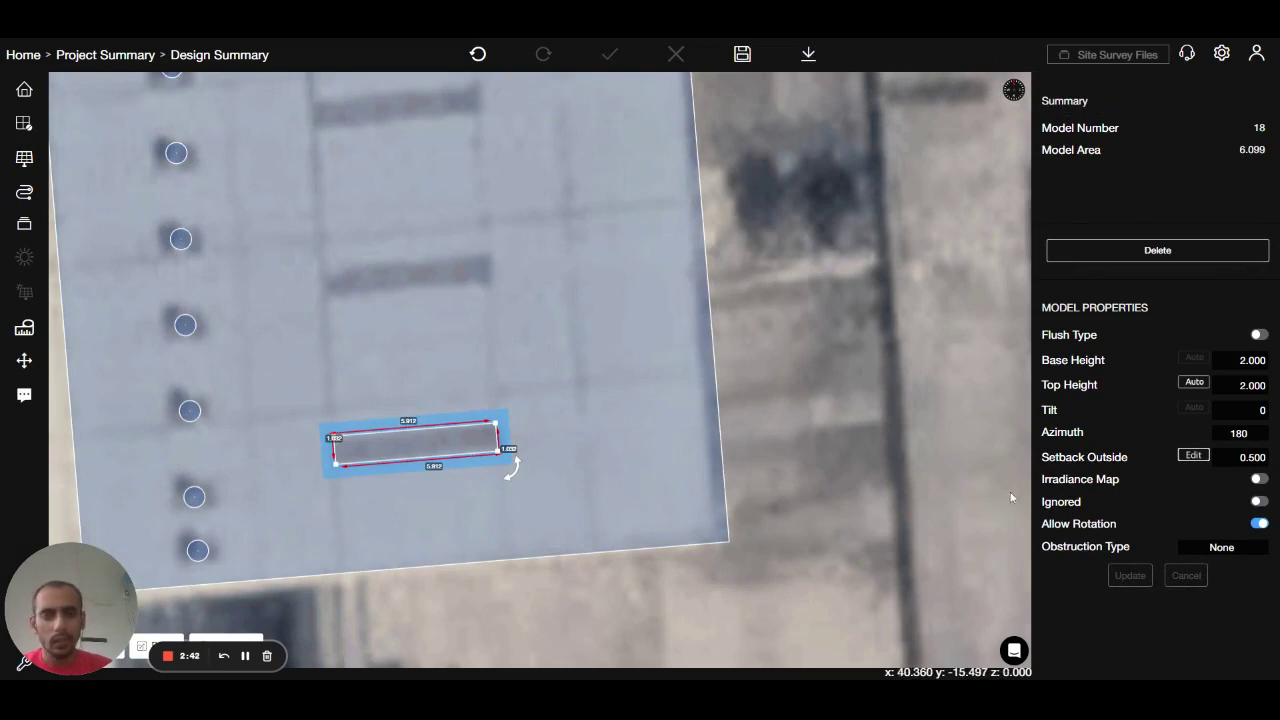
Step: Set the skylight polygon's outside setback to 0.1 and make it flush with the roof surface
{"action": "left_click", "coordinate": [1240, 457]}
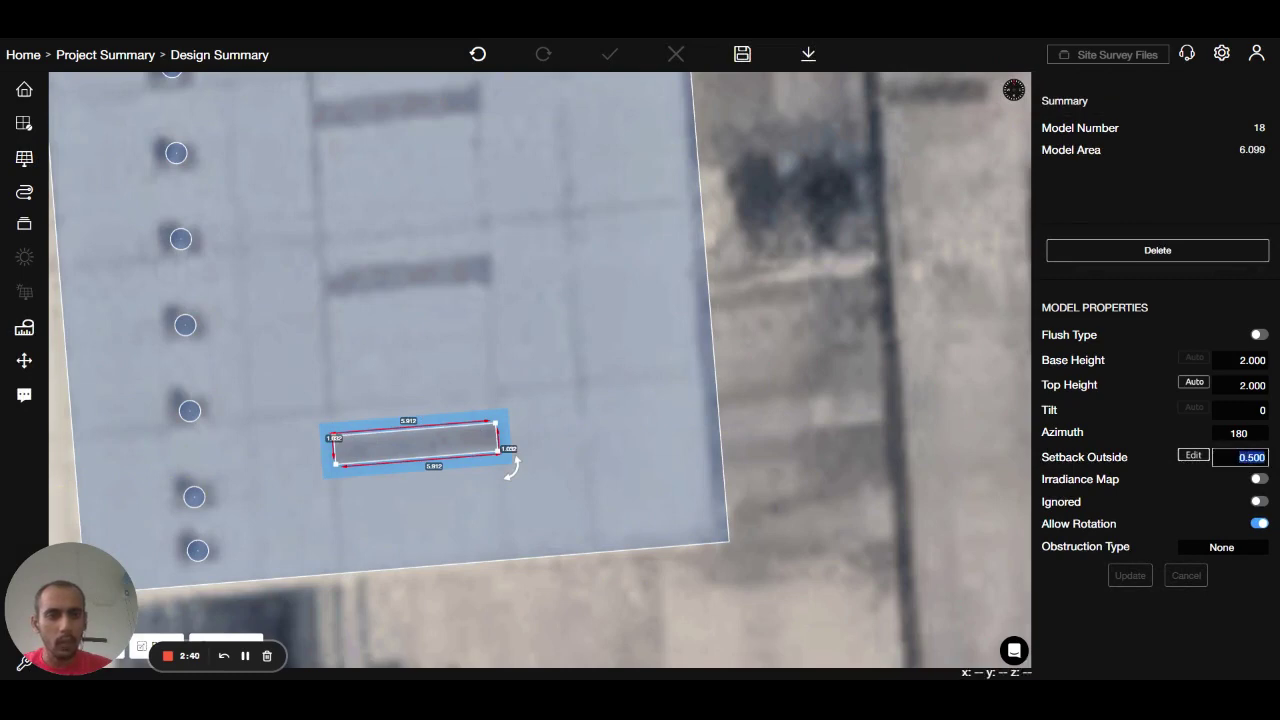
{"action": "type", "text": "0.1"}
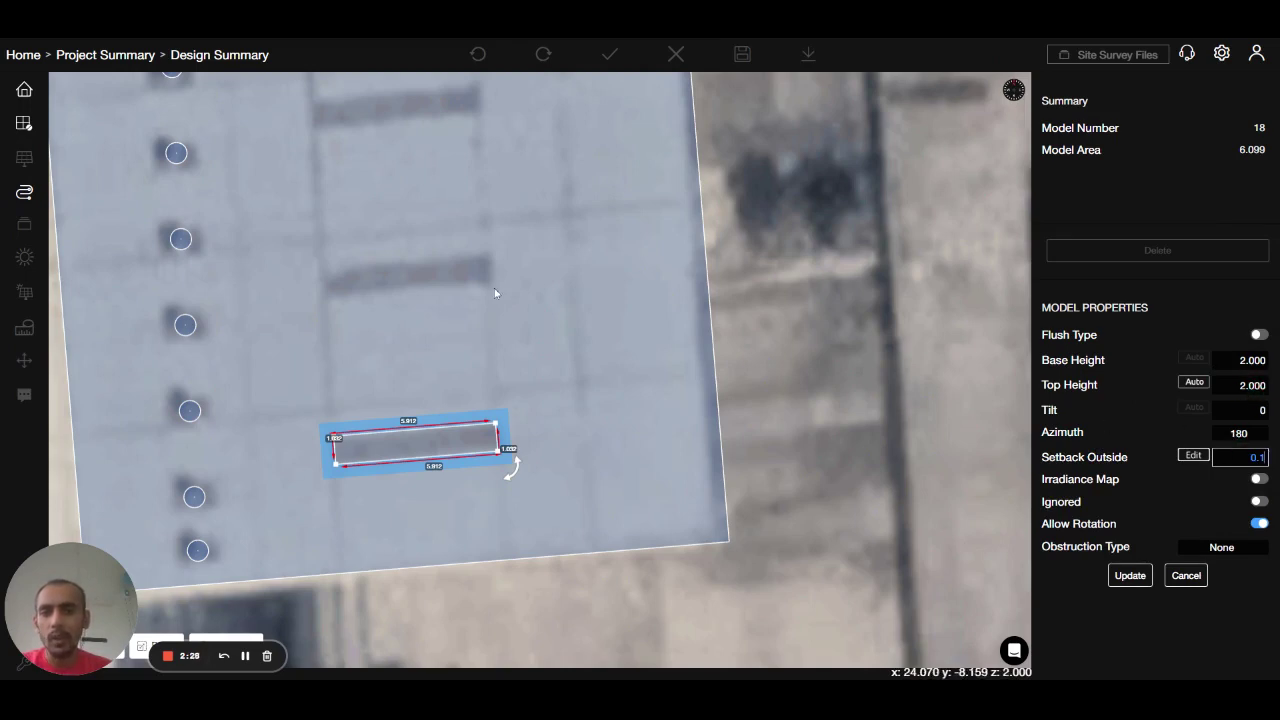
{"action": "left_click", "coordinate": [1259, 336]}
{"action": "left_click", "coordinate": [1146, 508]}
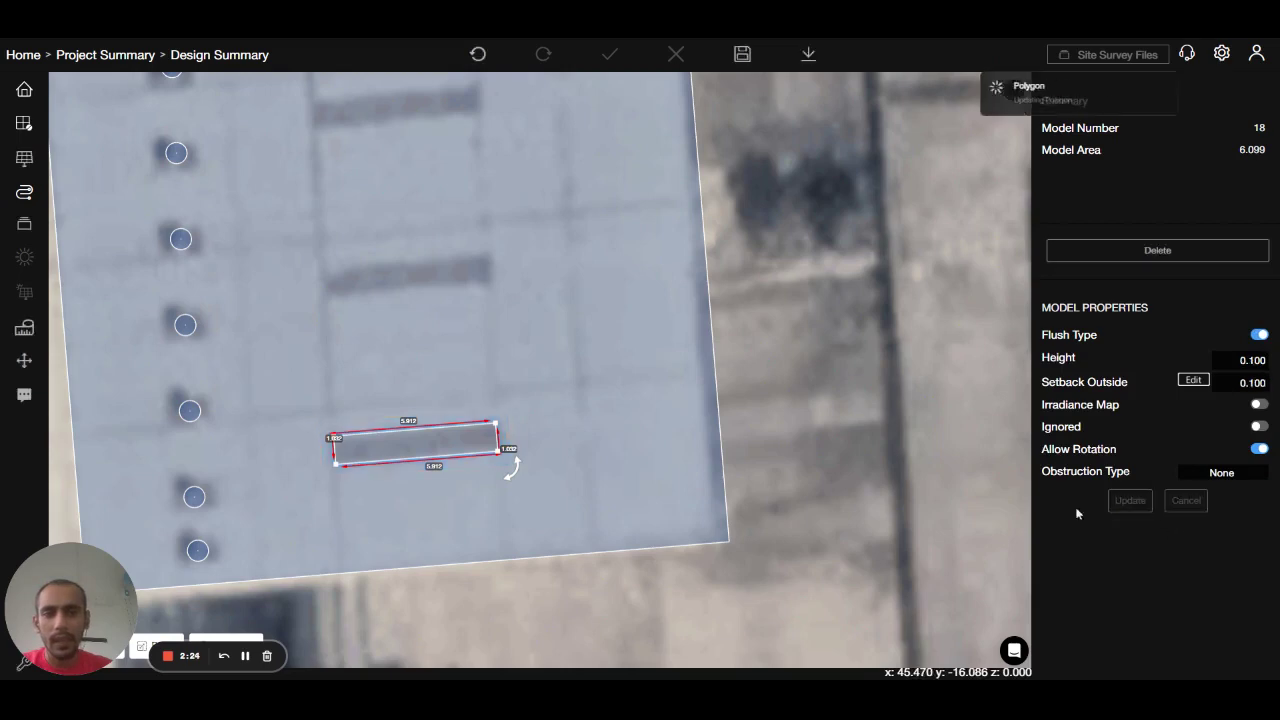
Step: Set the roof's tilt to 6, base height to 8 and azimuth to 85.34, and apply the changes
{"action": "left_click", "coordinate": [660, 461]}
{"action": "left_click", "coordinate": [1240, 423]}
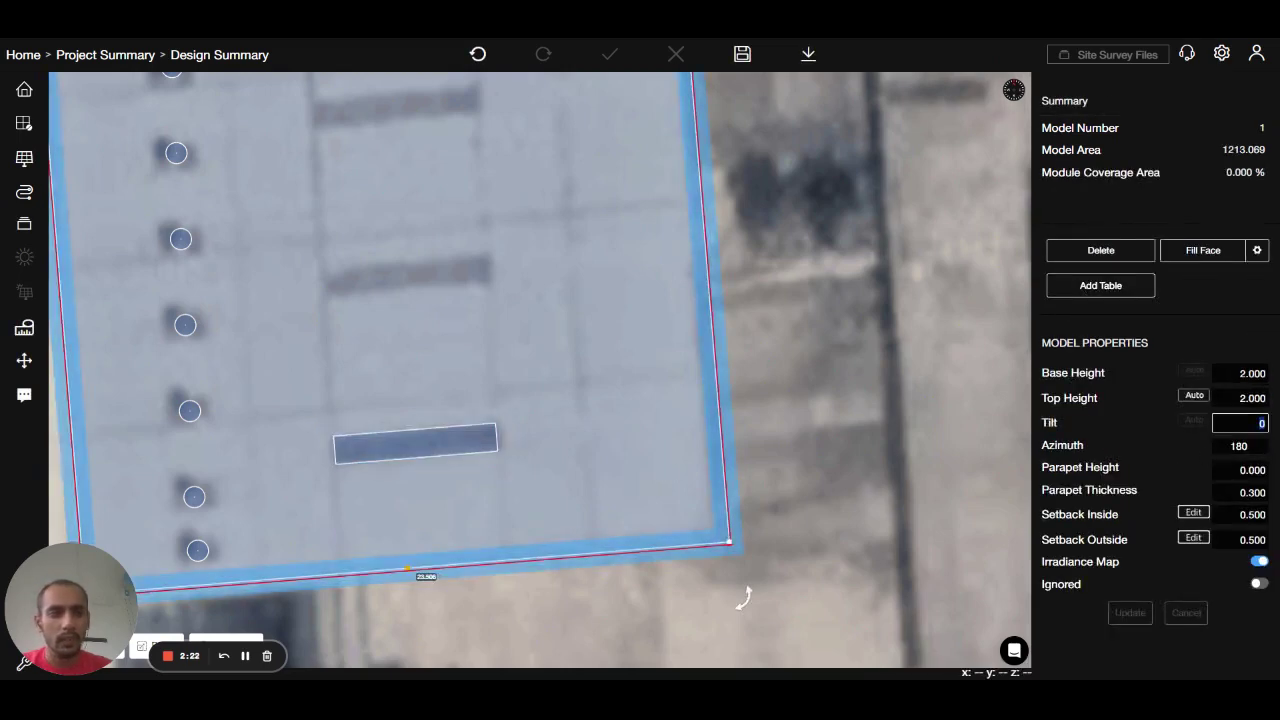
{"action": "type", "text": "6"}
{"action": "key", "text": "Tab"}
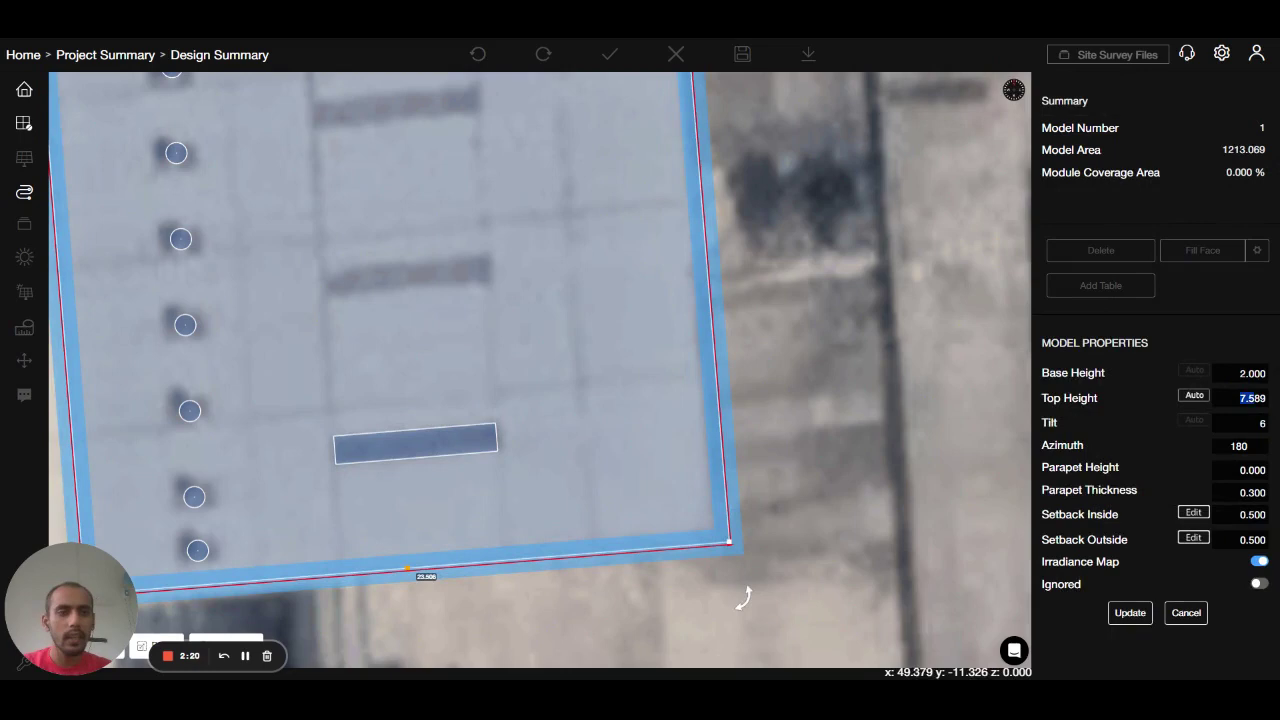
{"action": "key", "text": "shift+Tab"}
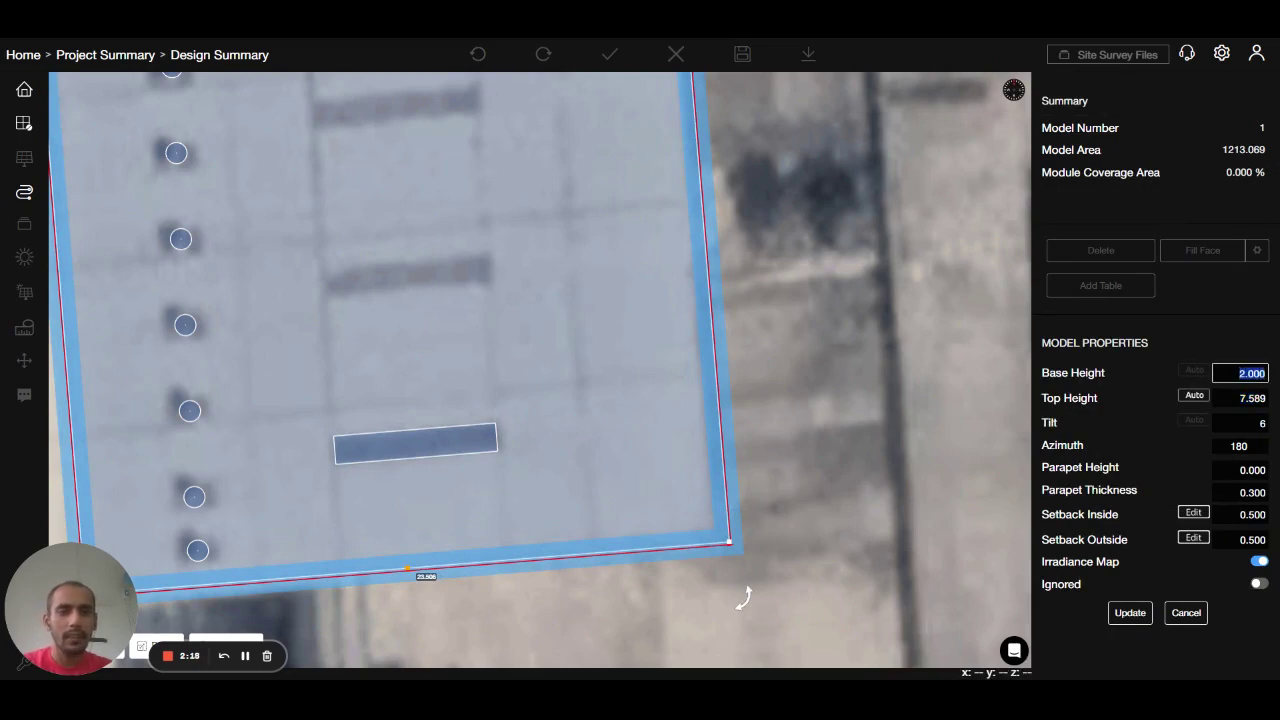
{"action": "type", "text": "8"}
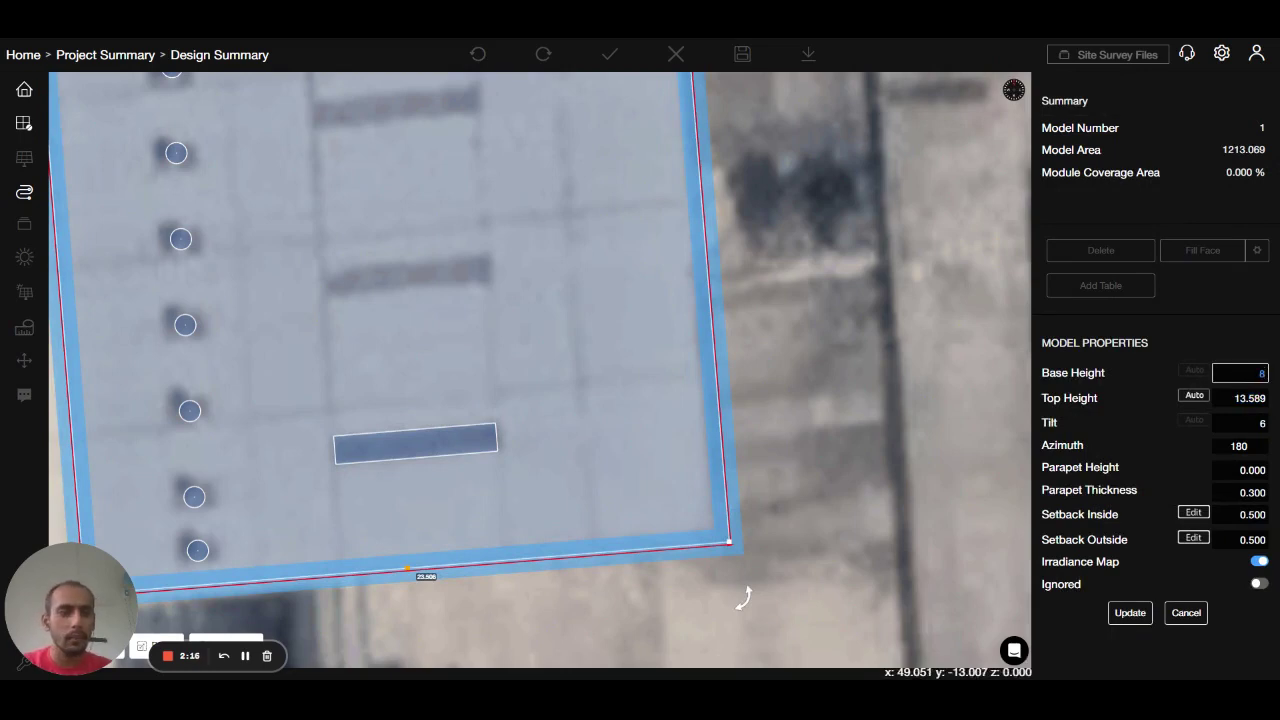
{"action": "left_click", "coordinate": [1242, 446]}
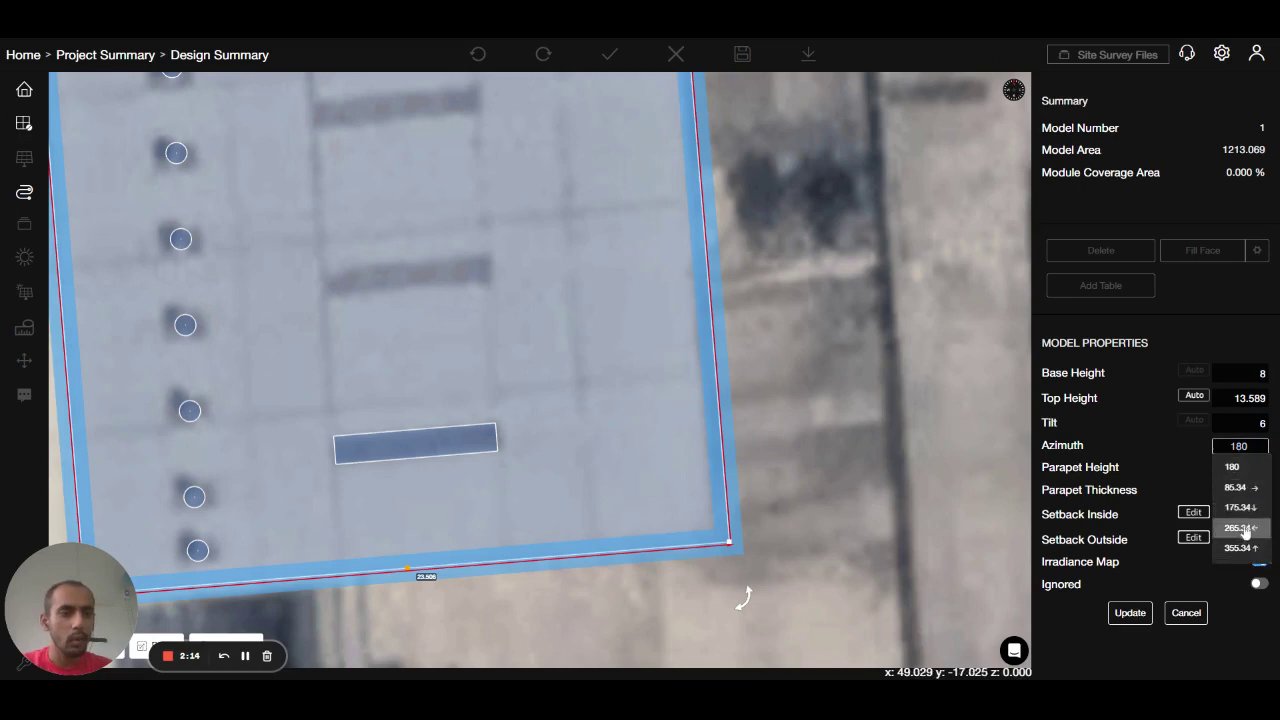
{"action": "left_click", "coordinate": [1240, 488]}
{"action": "left_click", "coordinate": [1242, 446]}
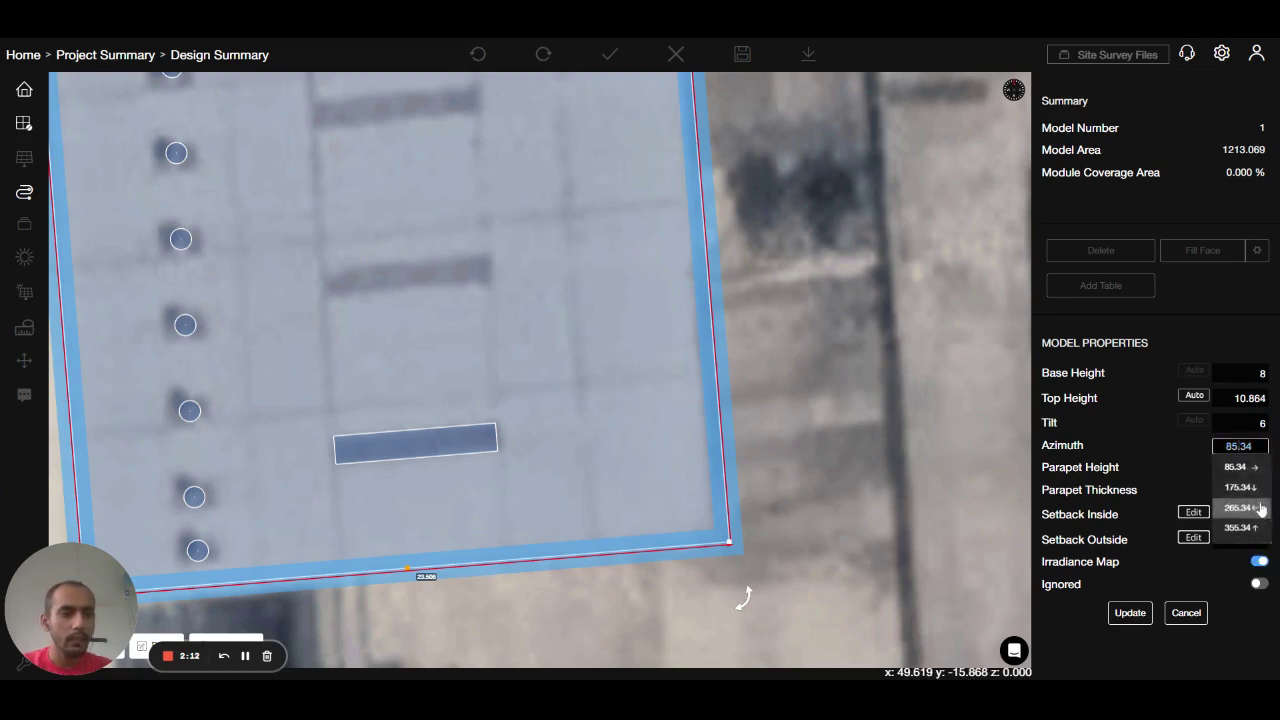
{"action": "left_click", "coordinate": [1246, 468]}
{"action": "left_click", "coordinate": [1132, 613]}
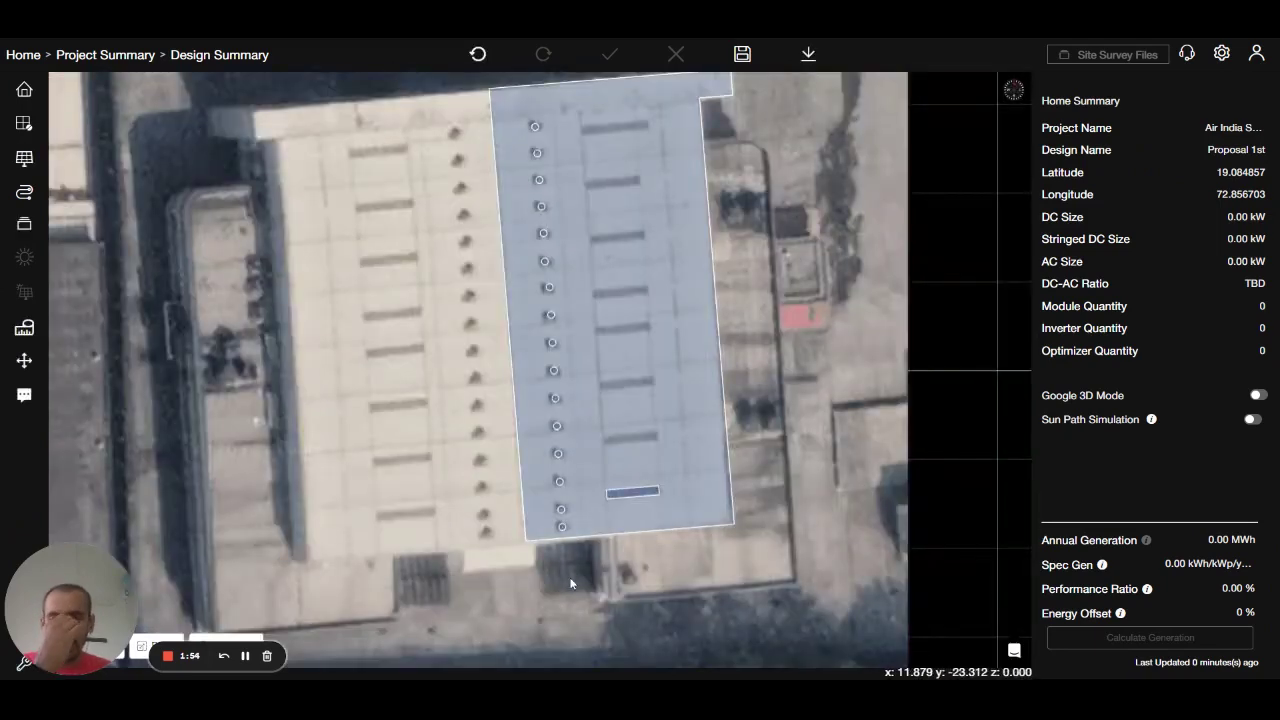
Step: Copy the skylight polygon and paste it northward over the next skylights with a repeat count of 3
{"action": "scroll", "coordinate": [627, 528], "scroll_direction": "up", "scroll_amount": 4}
{"action": "right_click_drag", "start_coordinate": [674, 482], "coordinate": [534, 540]}
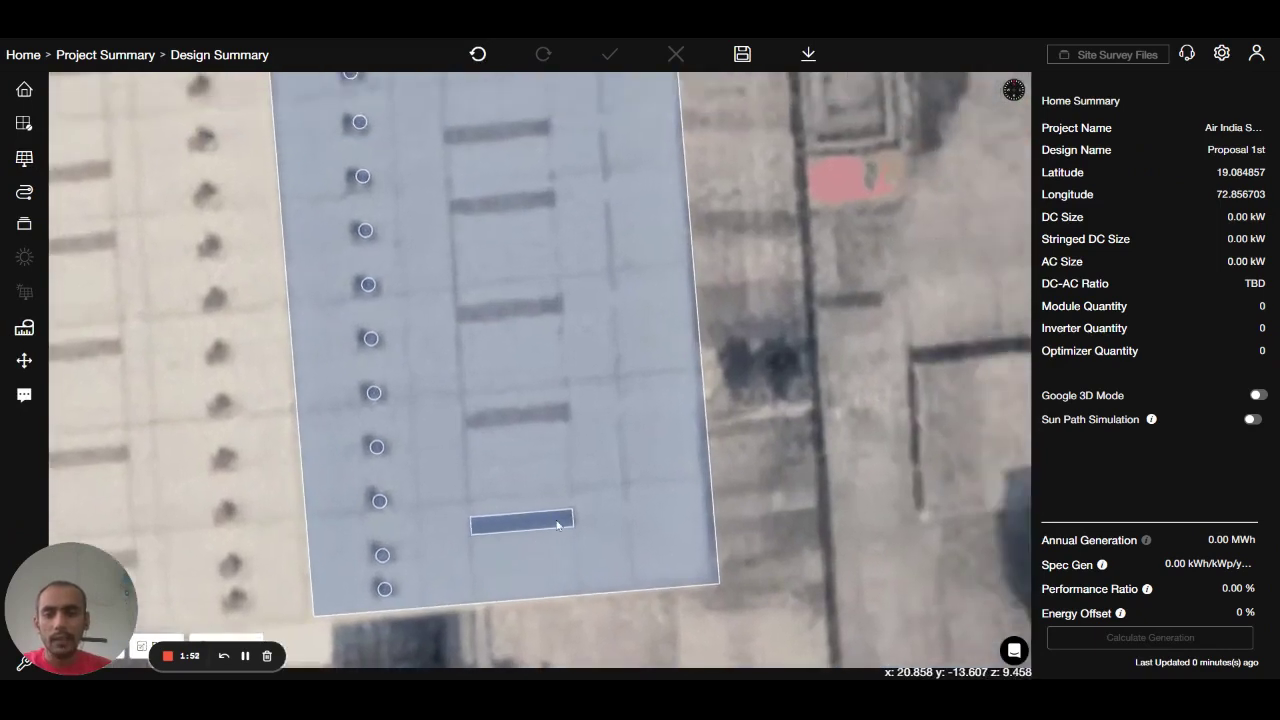
{"action": "left_click", "coordinate": [532, 524]}
{"action": "key", "text": "ctrl+c"}
{"action": "key", "text": "ctrl+v"}
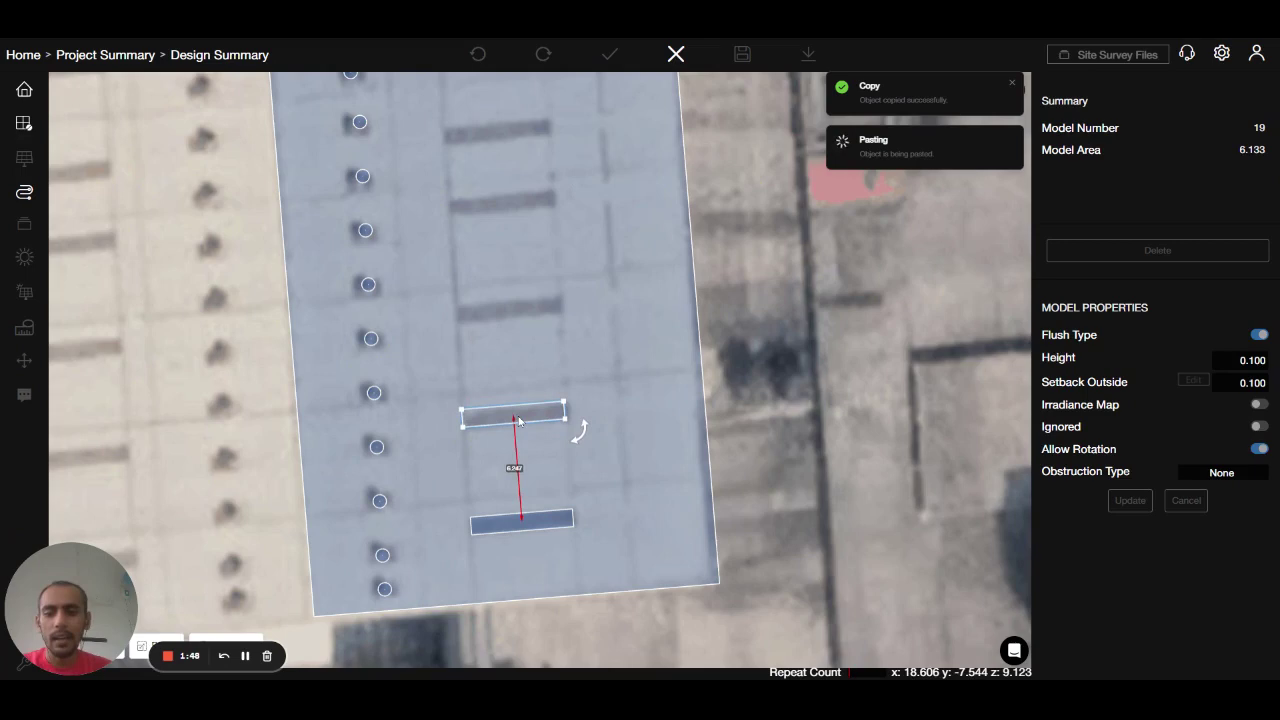
{"action": "key", "text": "Up"}
{"action": "key", "text": "Up"}
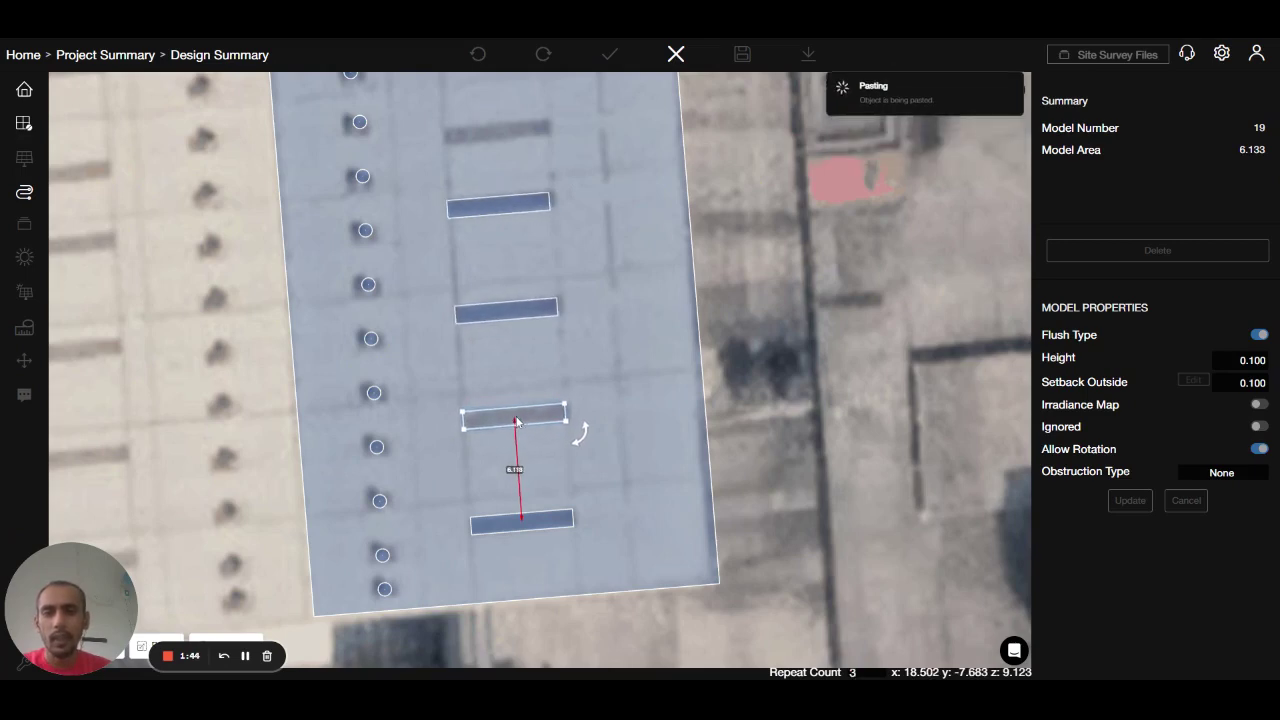
{"action": "left_click", "coordinate": [519, 422]}
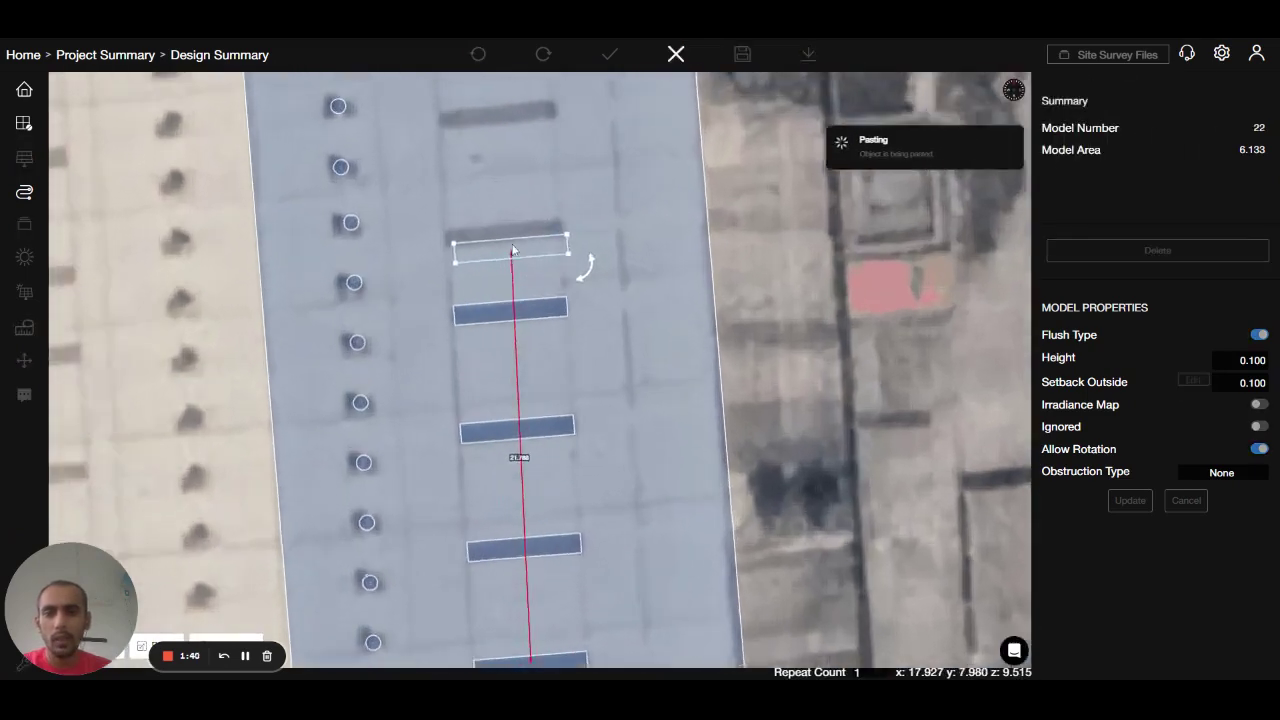
Step: Paste a single copy over the closely spaced skylight just north of the pasted ones
{"action": "scroll", "coordinate": [512, 250], "scroll_direction": "up", "scroll_amount": 1}
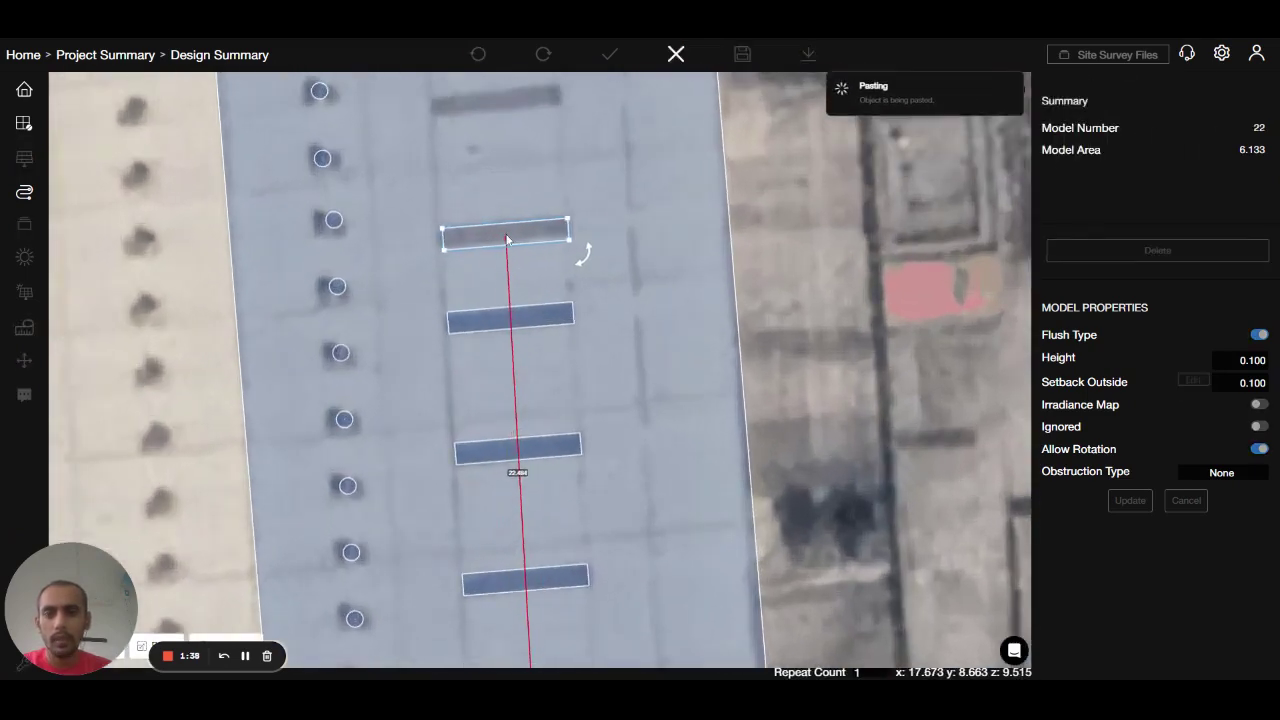
{"action": "left_click", "coordinate": [506, 238]}
{"action": "scroll", "coordinate": [550, 350], "scroll_direction": "down", "scroll_amount": 3}
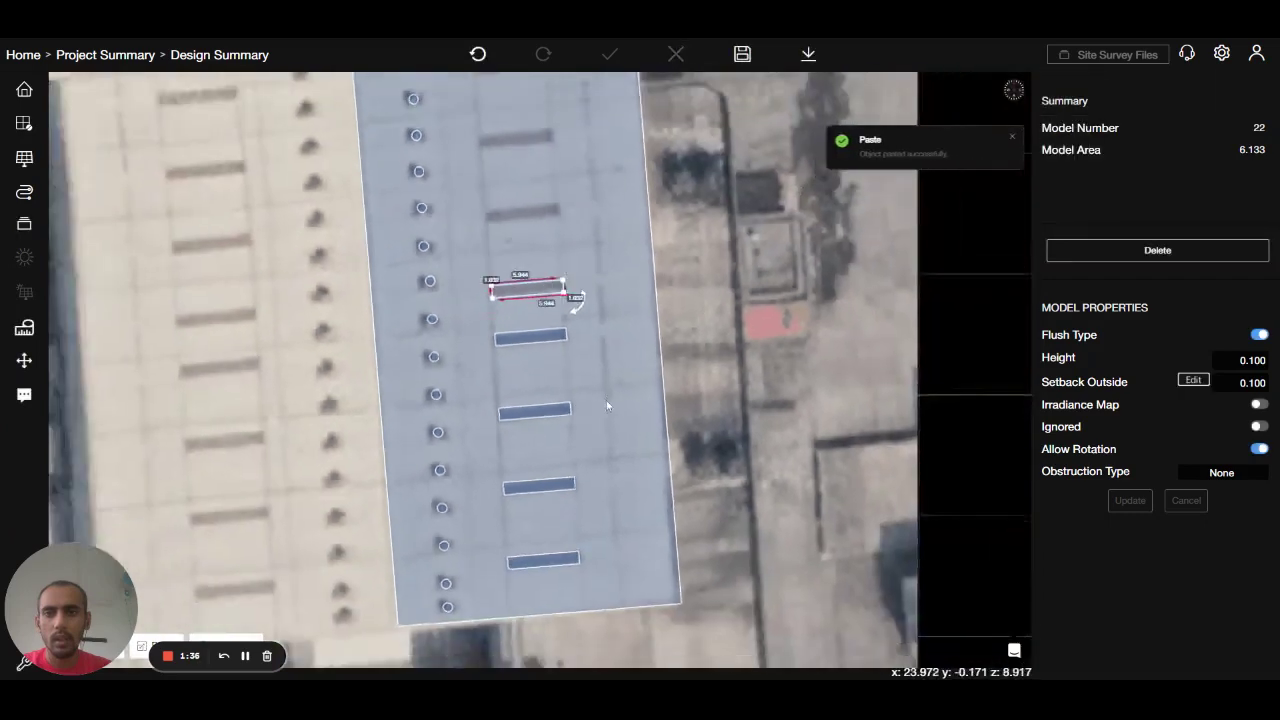
Step: Copy the northernmost skylight polygon and paste it over the remaining skylights with a repeat count of 3
{"action": "left_click_drag", "start_coordinate": [606, 400], "coordinate": [576, 617]}
{"action": "key", "text": "ctrl+c"}
{"action": "key", "text": "ctrl+v"}
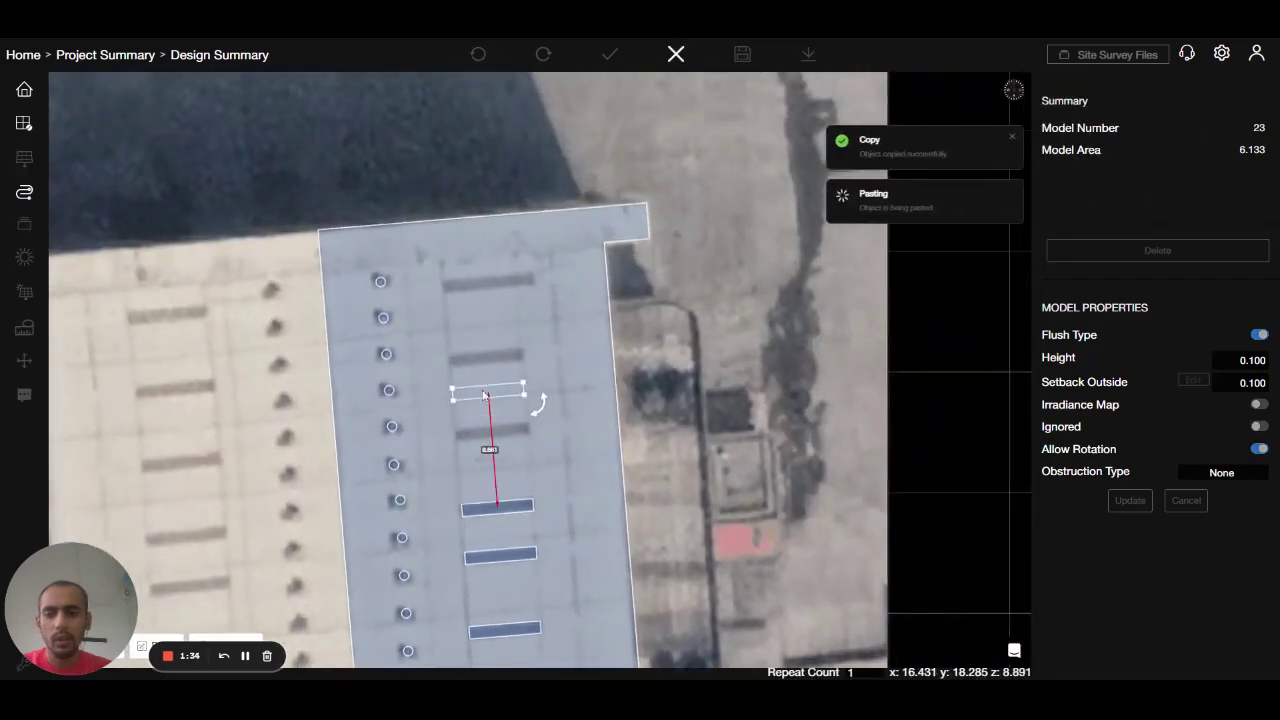
{"action": "key", "text": "3"}
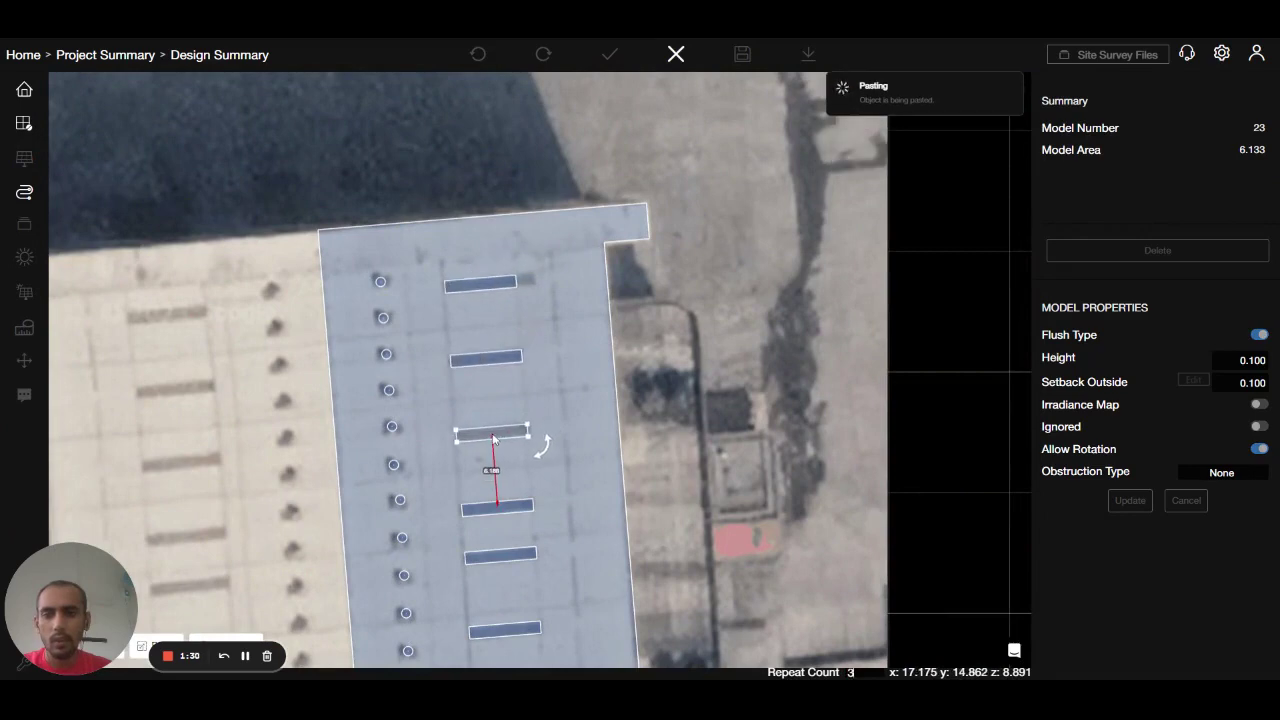
{"action": "left_click", "coordinate": [494, 438]}
Step: Stretch the northernmost skylight polygon eastward to a length of about 7.5 m so it covers the whole skylight
{"action": "scroll", "coordinate": [464, 280], "scroll_direction": "up", "scroll_amount": 5}
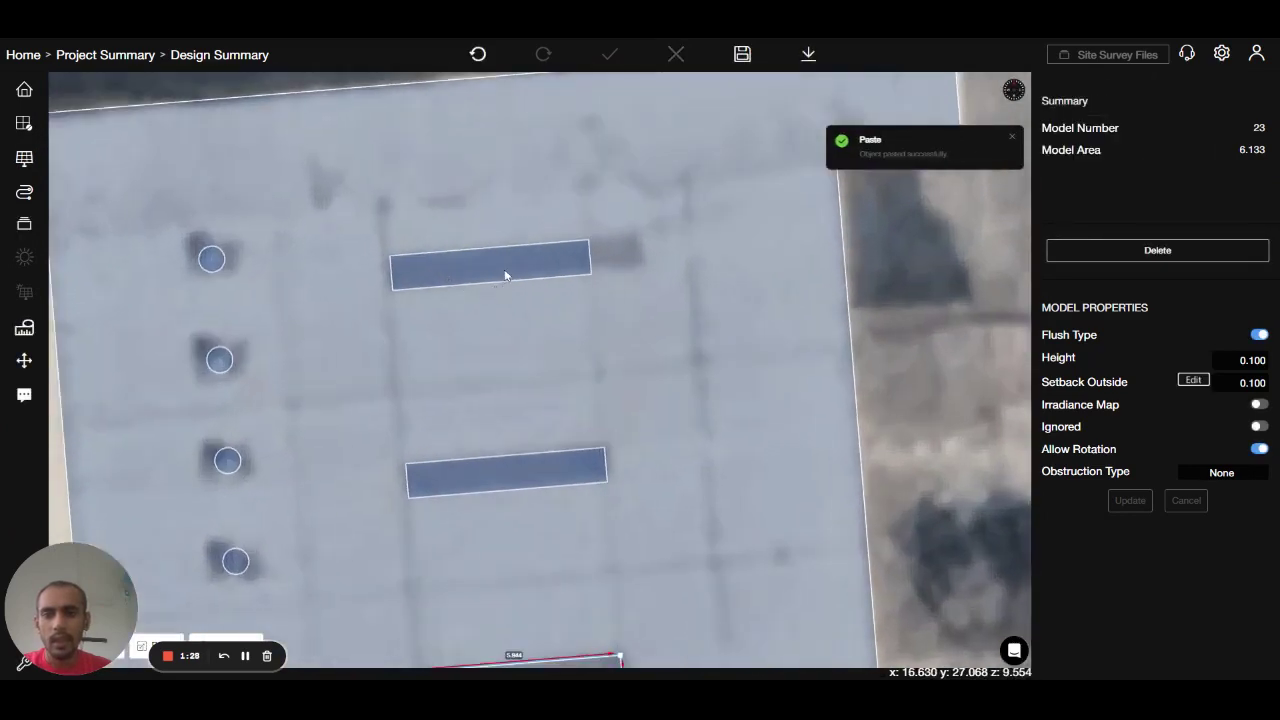
{"action": "left_click", "coordinate": [515, 271]}
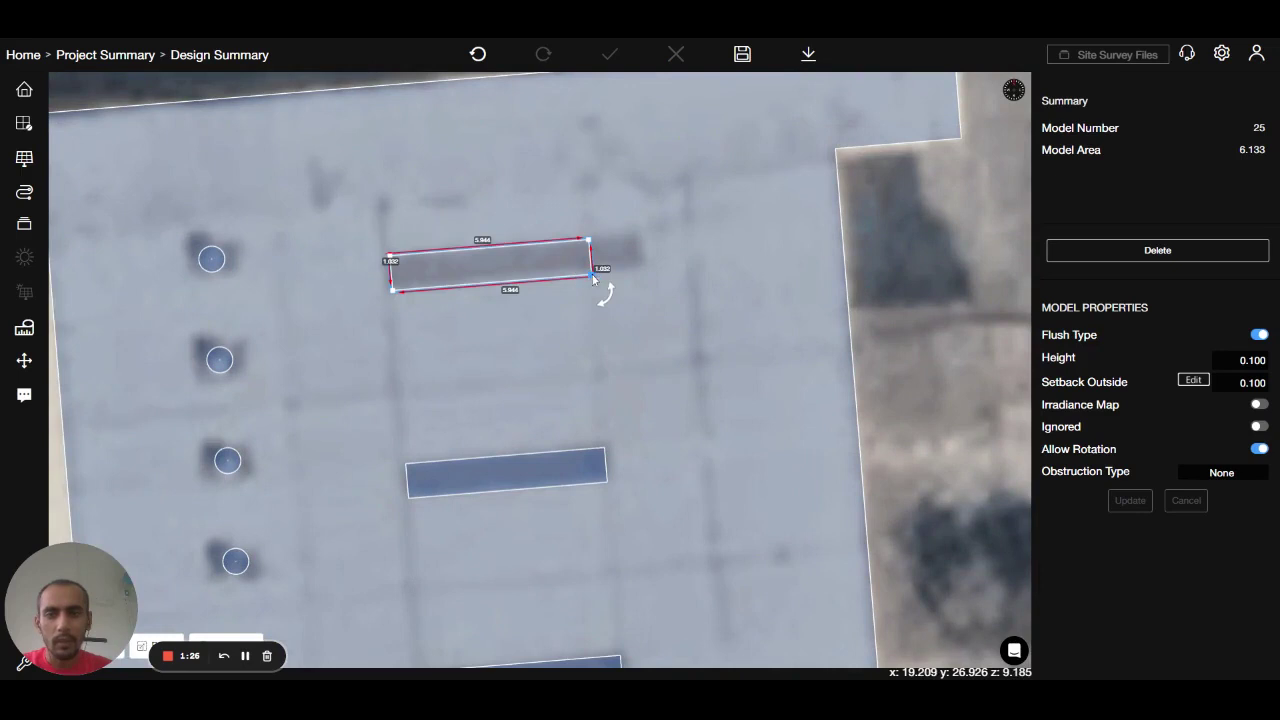
{"action": "left_click_drag", "start_coordinate": [594, 278], "coordinate": [645, 229]}
{"action": "scroll", "coordinate": [478, 354], "scroll_direction": "down", "scroll_amount": 5}
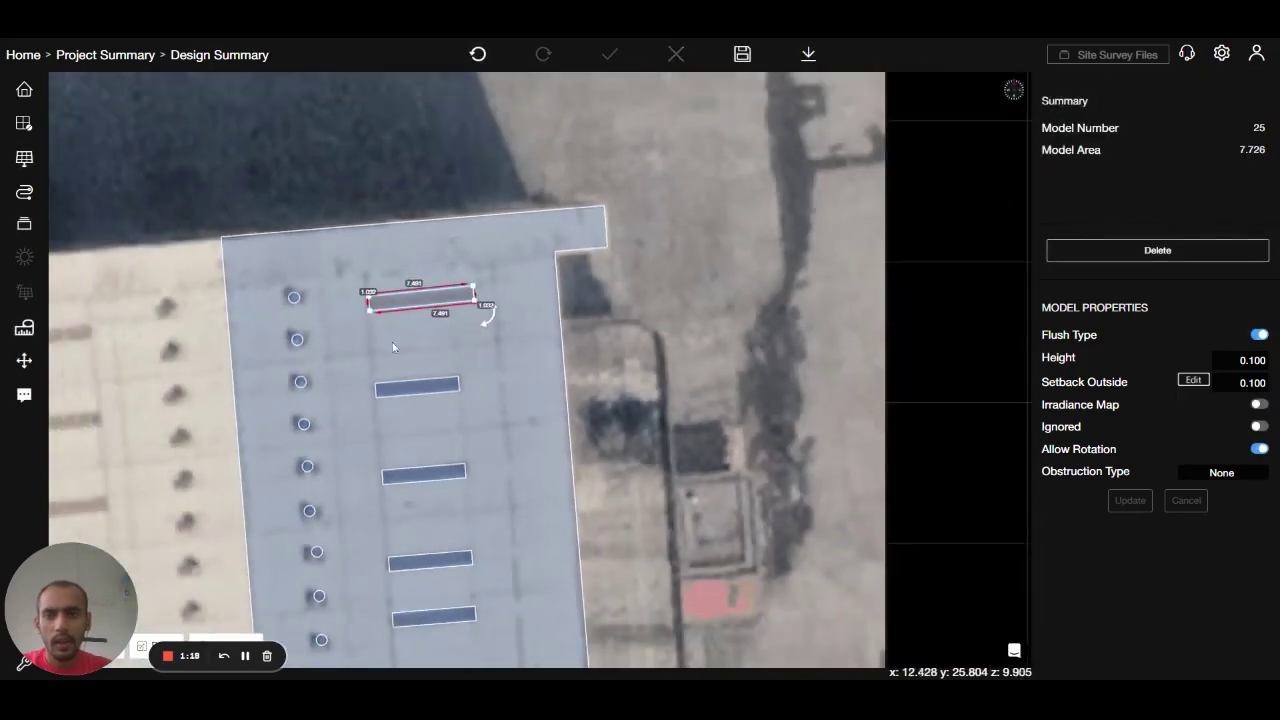
Step: Draw a walkway from the roof's north edge to its south edge, just east of the skylights, 0.35 wide and about 51 m long
{"action": "scroll", "coordinate": [693, 355], "scroll_direction": "down", "scroll_amount": 4}
{"action": "left_click", "coordinate": [462, 394]}
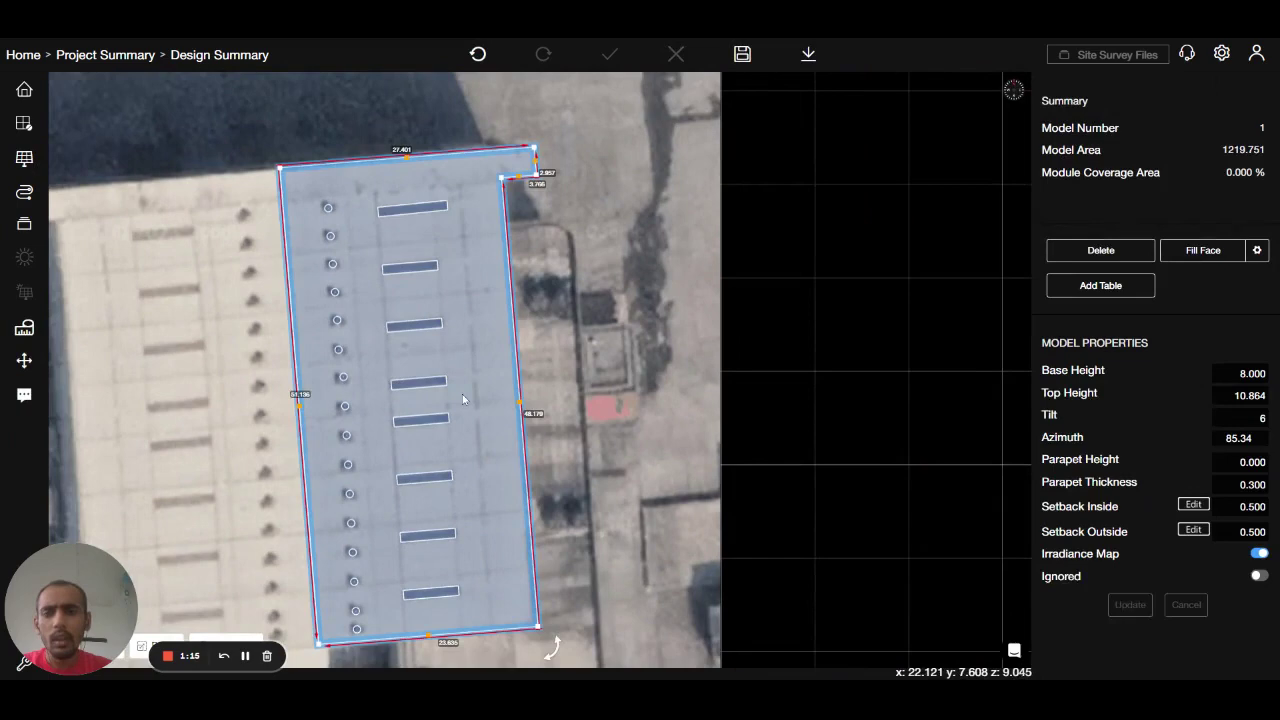
{"action": "key", "text": "Escape"}
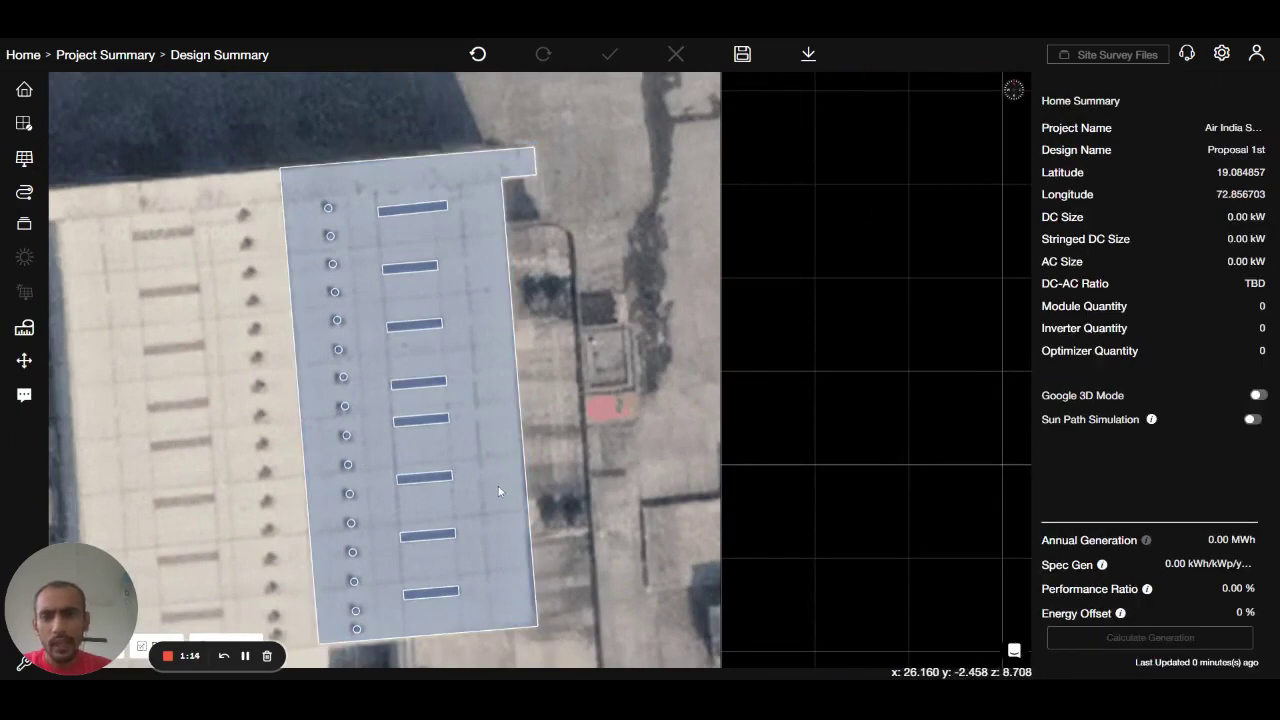
{"action": "left_click", "coordinate": [27, 127]}
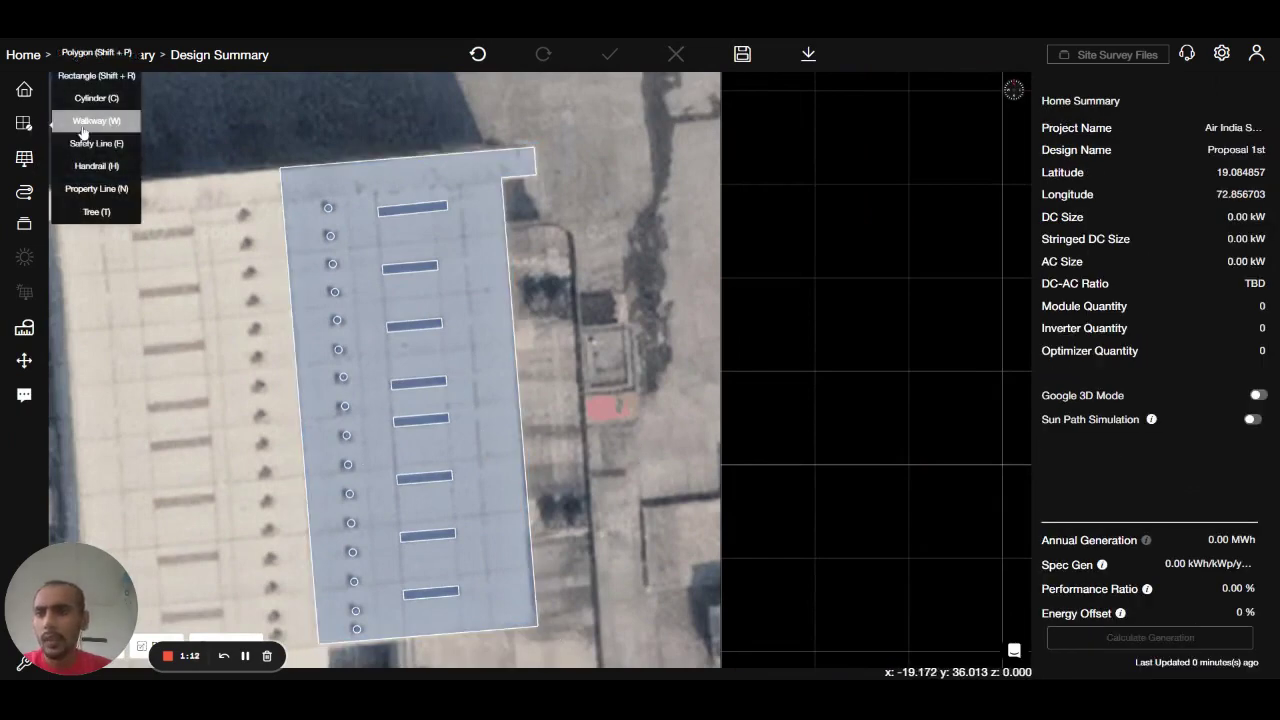
{"action": "left_click", "coordinate": [96, 120]}
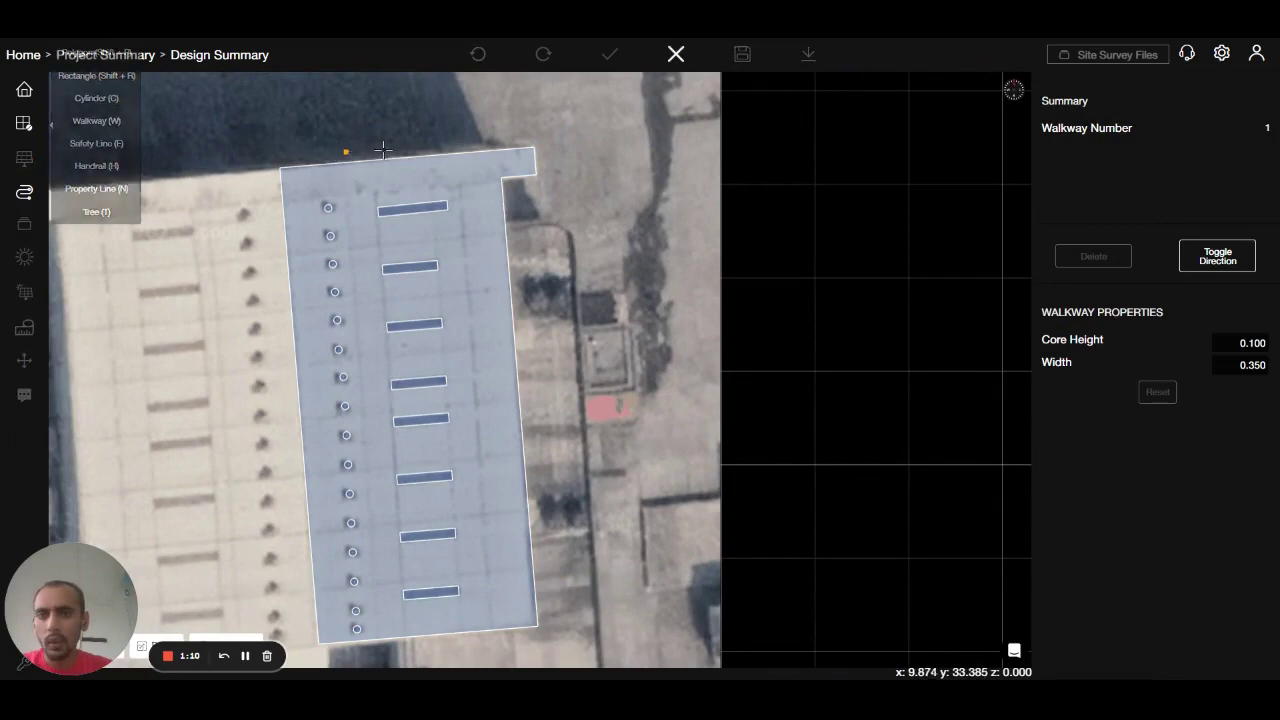
{"action": "left_click", "coordinate": [464, 153]}
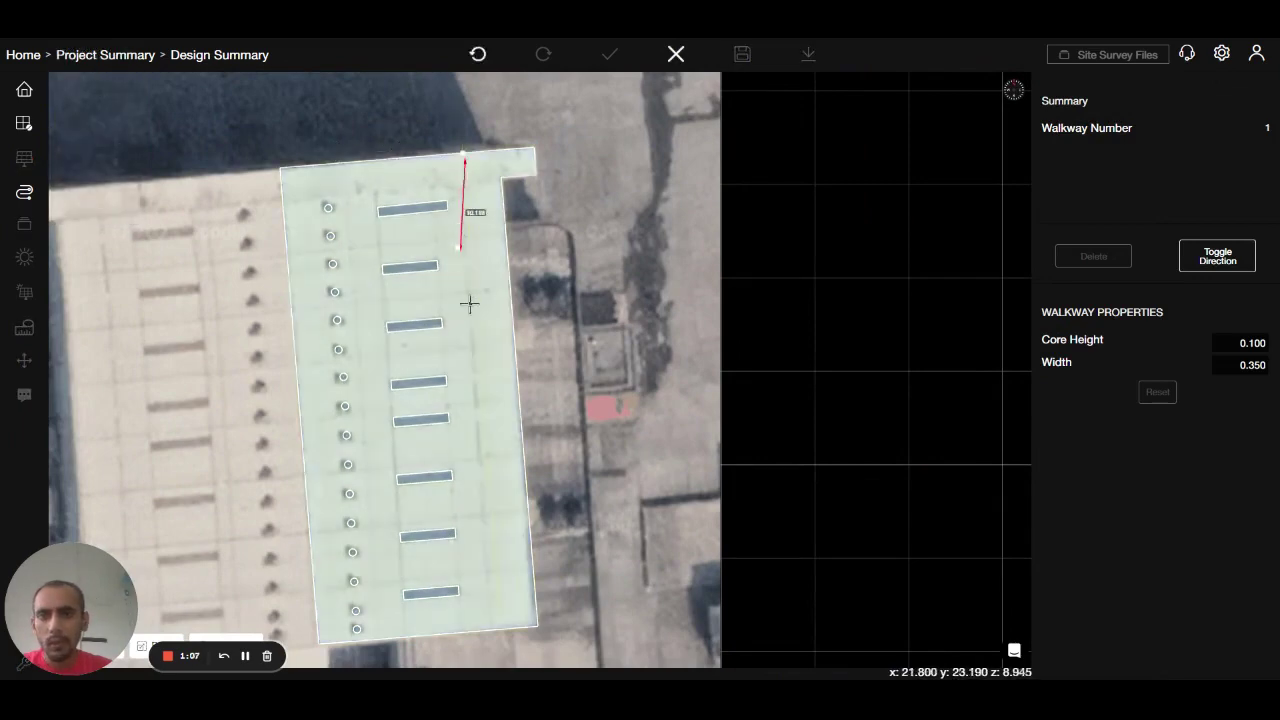
{"action": "left_click", "coordinate": [503, 627]}
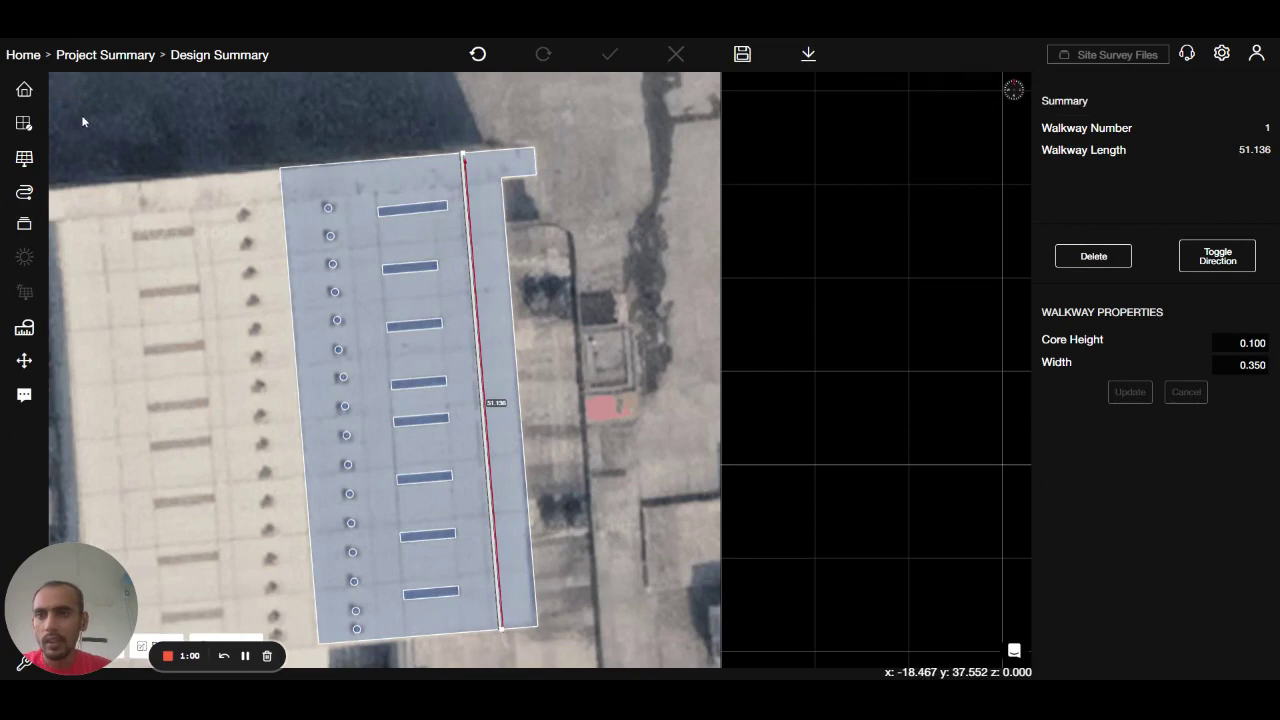
Step: Start a handrail at the roof's northwest corner and run it just inside the north edge to the northeast corner, about 27 m long
{"action": "left_click", "coordinate": [25, 125]}
{"action": "left_click", "coordinate": [123, 166]}
{"action": "scroll", "coordinate": [312, 206], "scroll_direction": "up", "scroll_amount": 3}
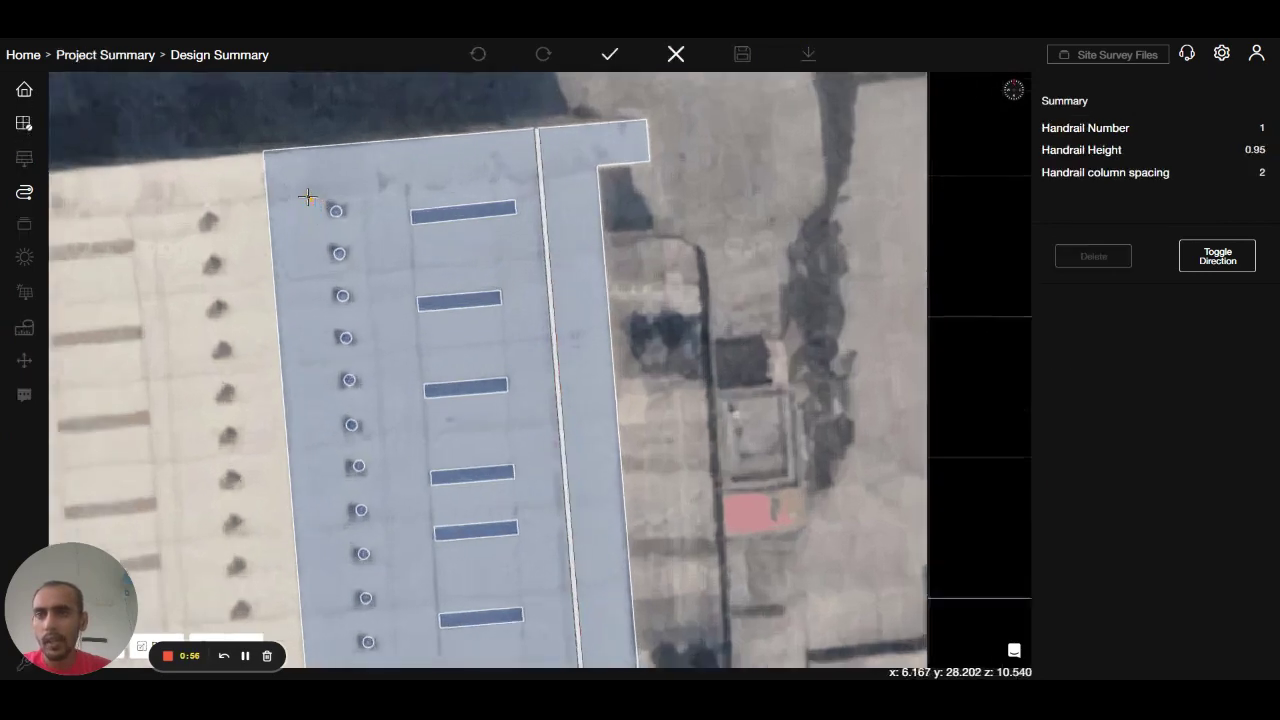
{"action": "scroll", "coordinate": [308, 197], "scroll_direction": "up", "scroll_amount": 5}
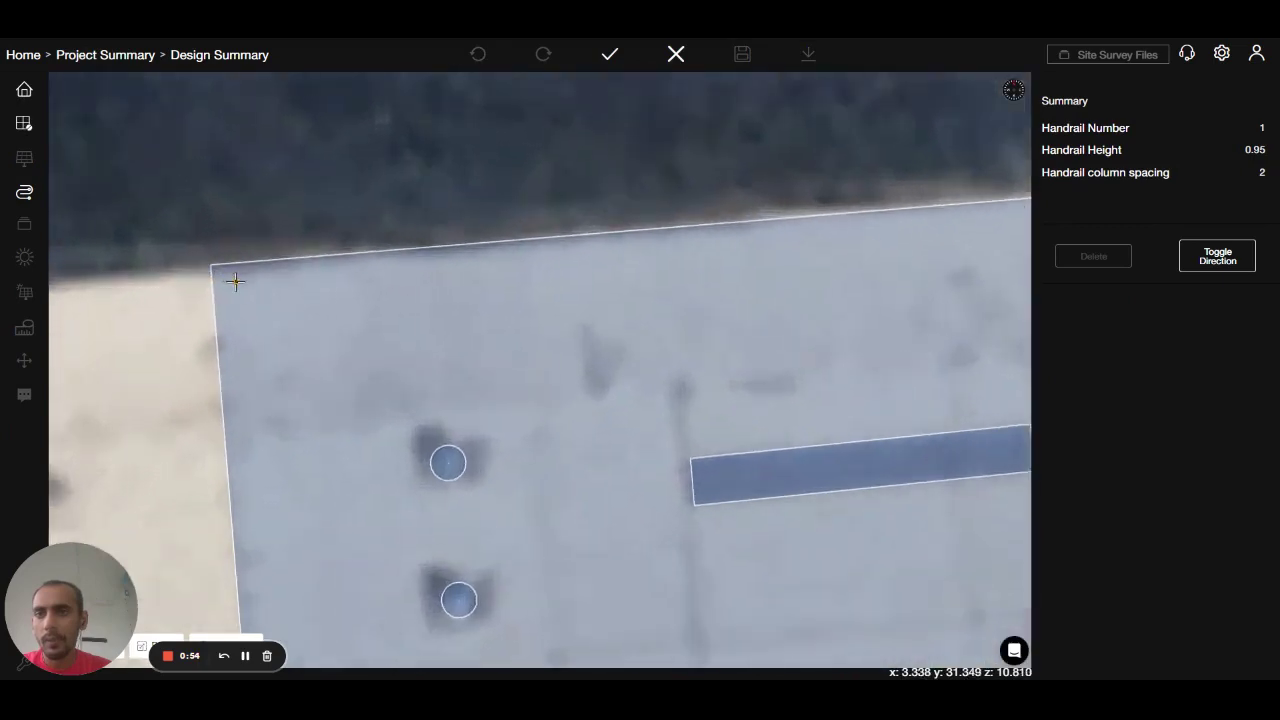
{"action": "scroll", "coordinate": [235, 282], "scroll_direction": "up", "scroll_amount": 2}
{"action": "left_click_drag", "start_coordinate": [234, 280], "coordinate": [108, 292]}
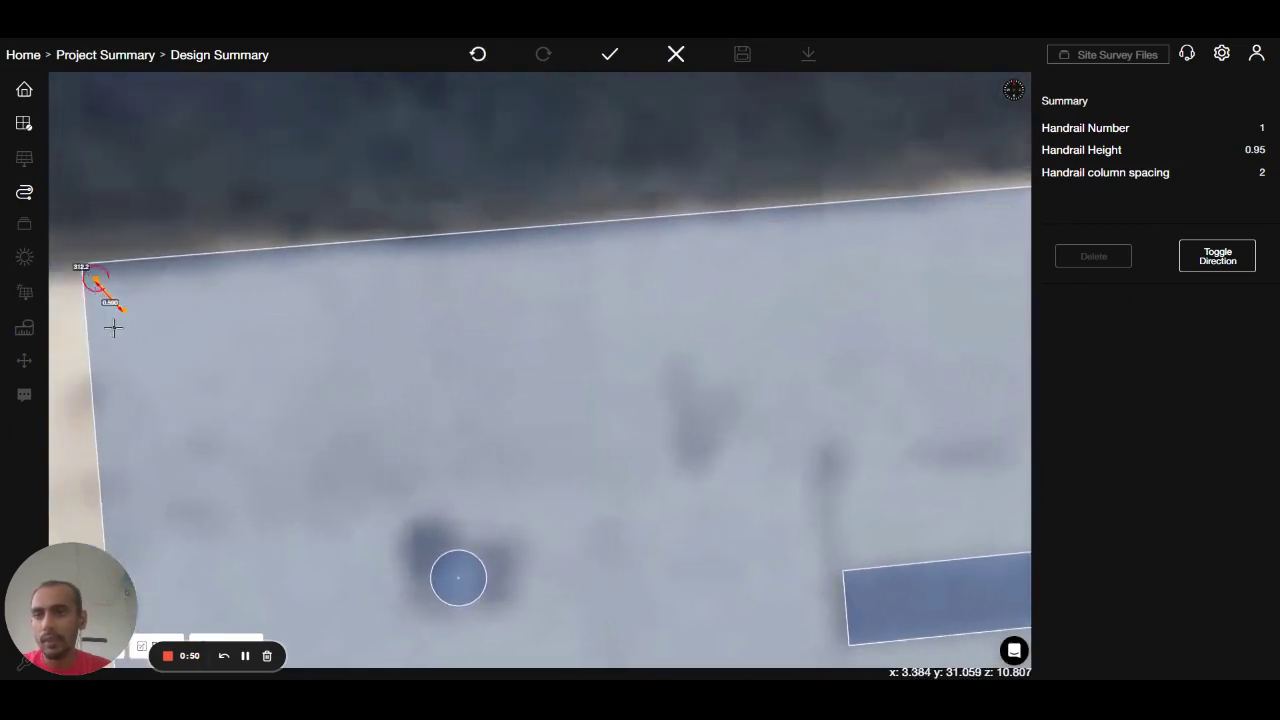
{"action": "scroll", "coordinate": [113, 327], "scroll_direction": "down", "scroll_amount": 5}
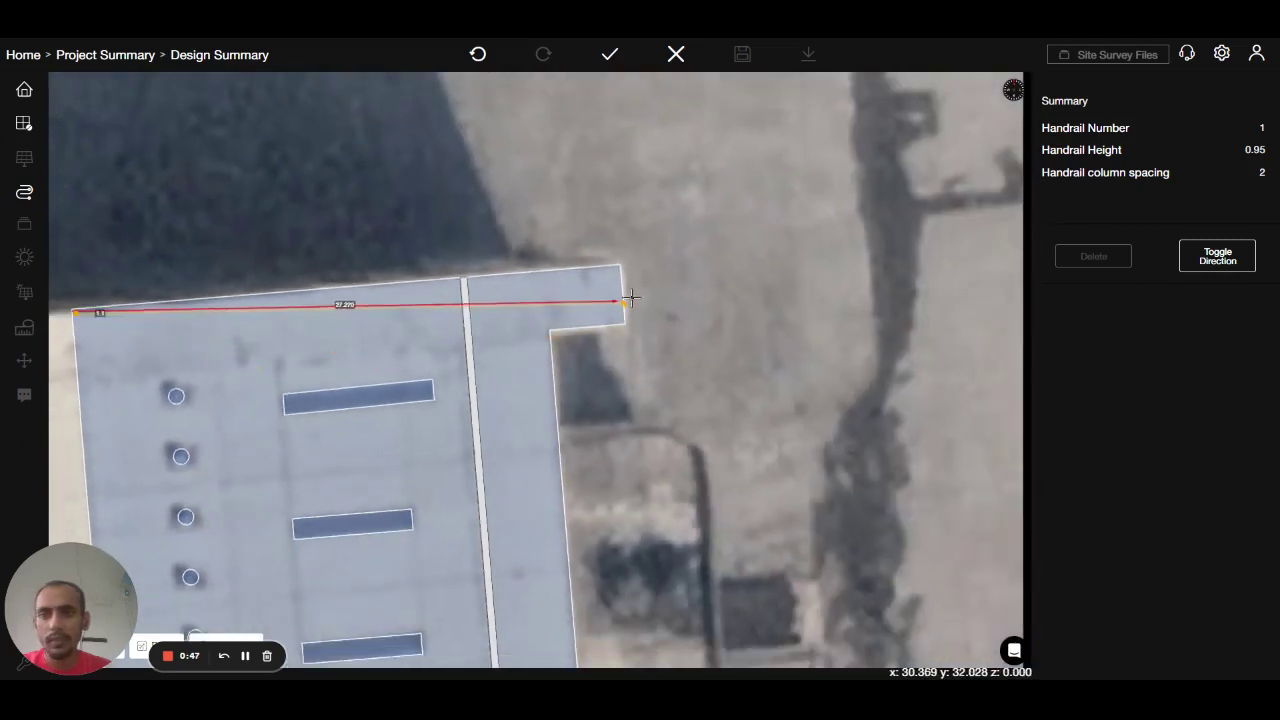
{"action": "scroll", "coordinate": [632, 298], "scroll_direction": "up", "scroll_amount": 4}
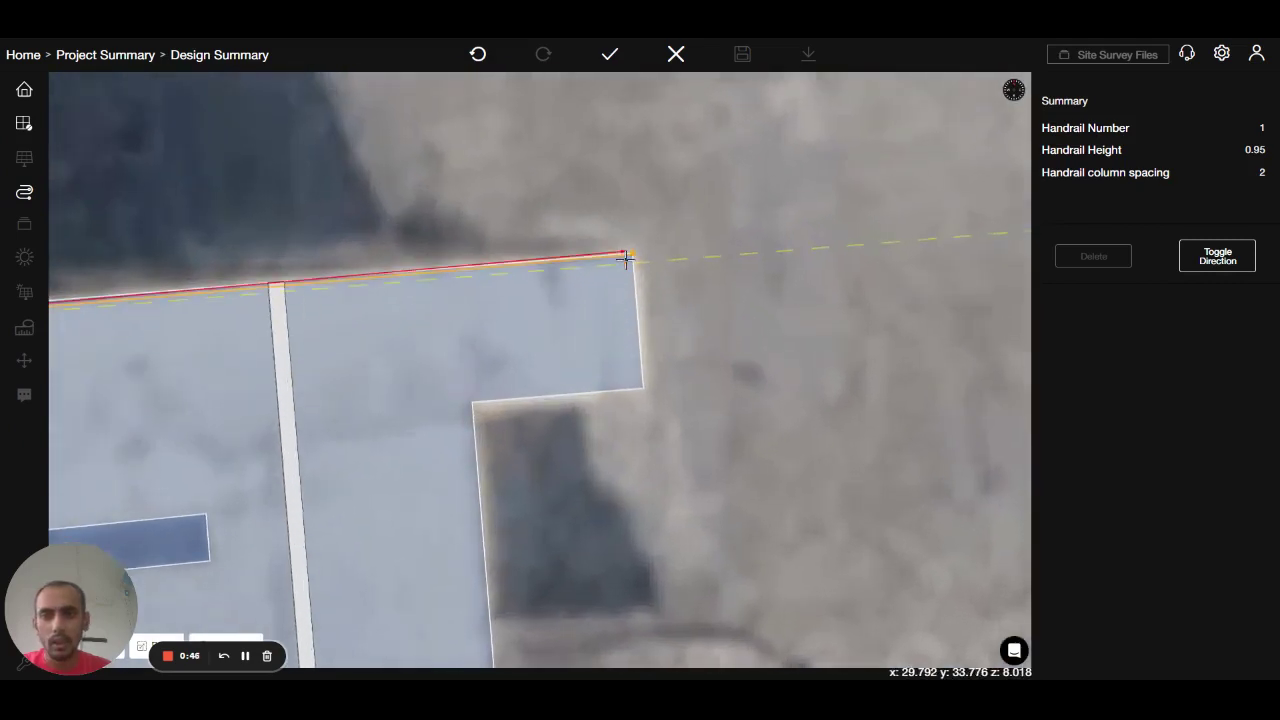
{"action": "left_click", "coordinate": [623, 262]}
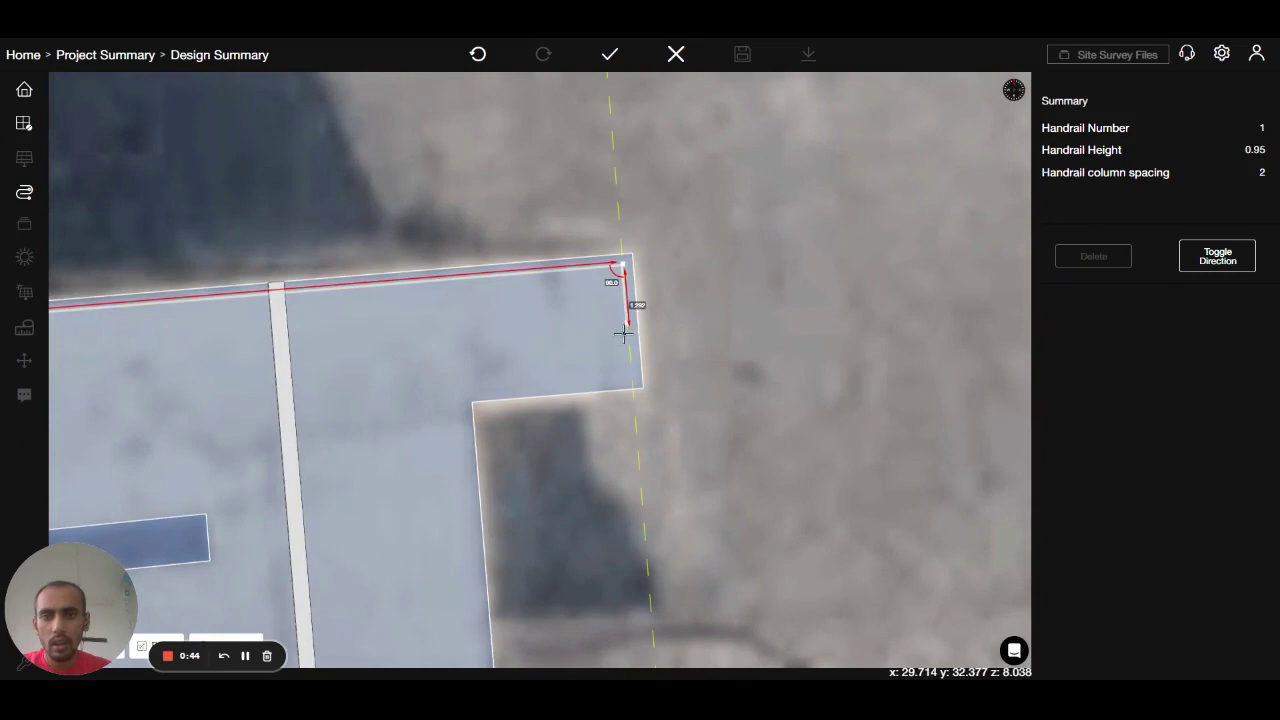
Step: Continue the handrail around the northeast projection, about 2.4 m south and 3.8 m west, and along the east edge about 48 m to the southeast corner
{"action": "left_click", "coordinate": [626, 375]}
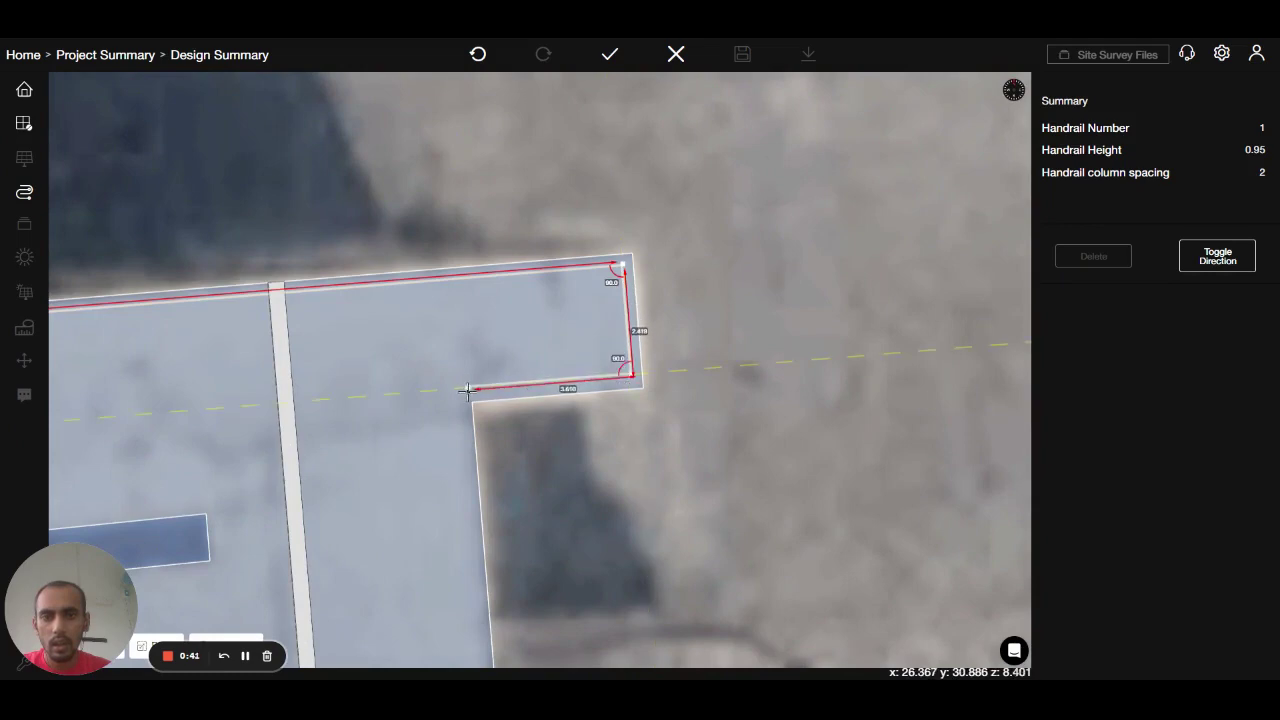
{"action": "left_click", "coordinate": [457, 390]}
{"action": "scroll", "coordinate": [440, 160], "scroll_direction": "down", "scroll_amount": 6}
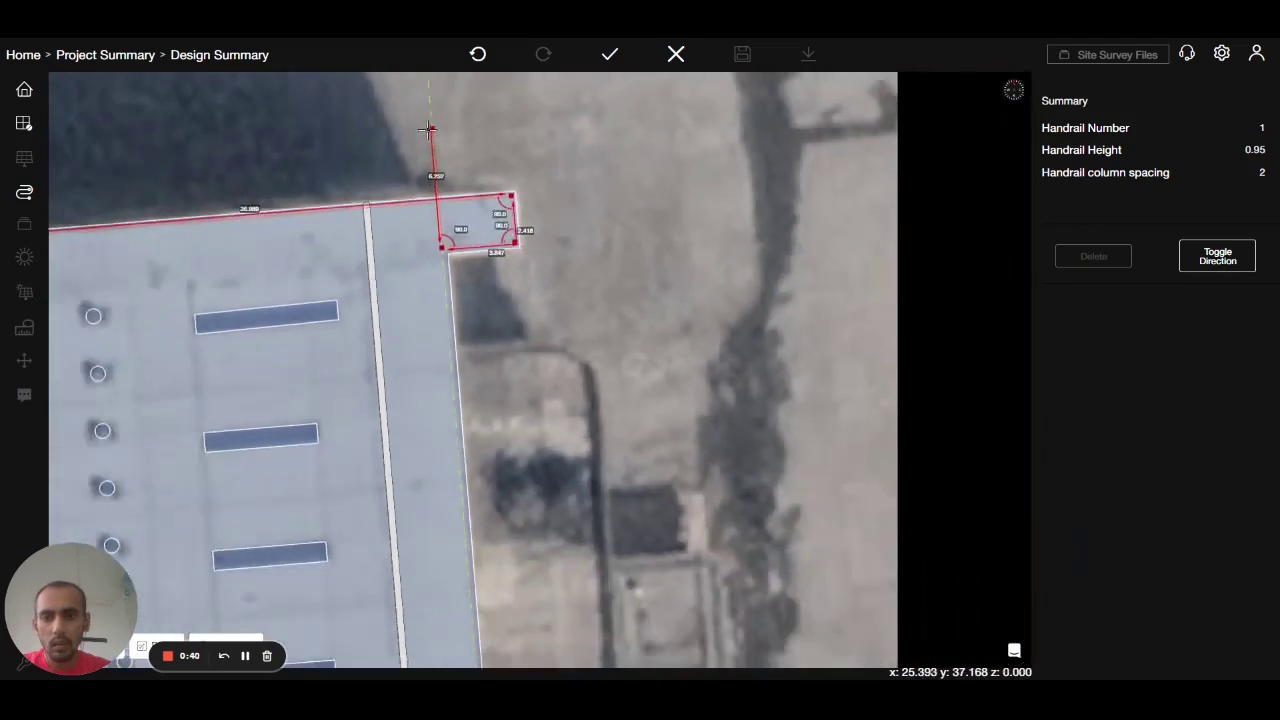
{"action": "scroll", "coordinate": [470, 625], "scroll_direction": "up", "scroll_amount": 5}
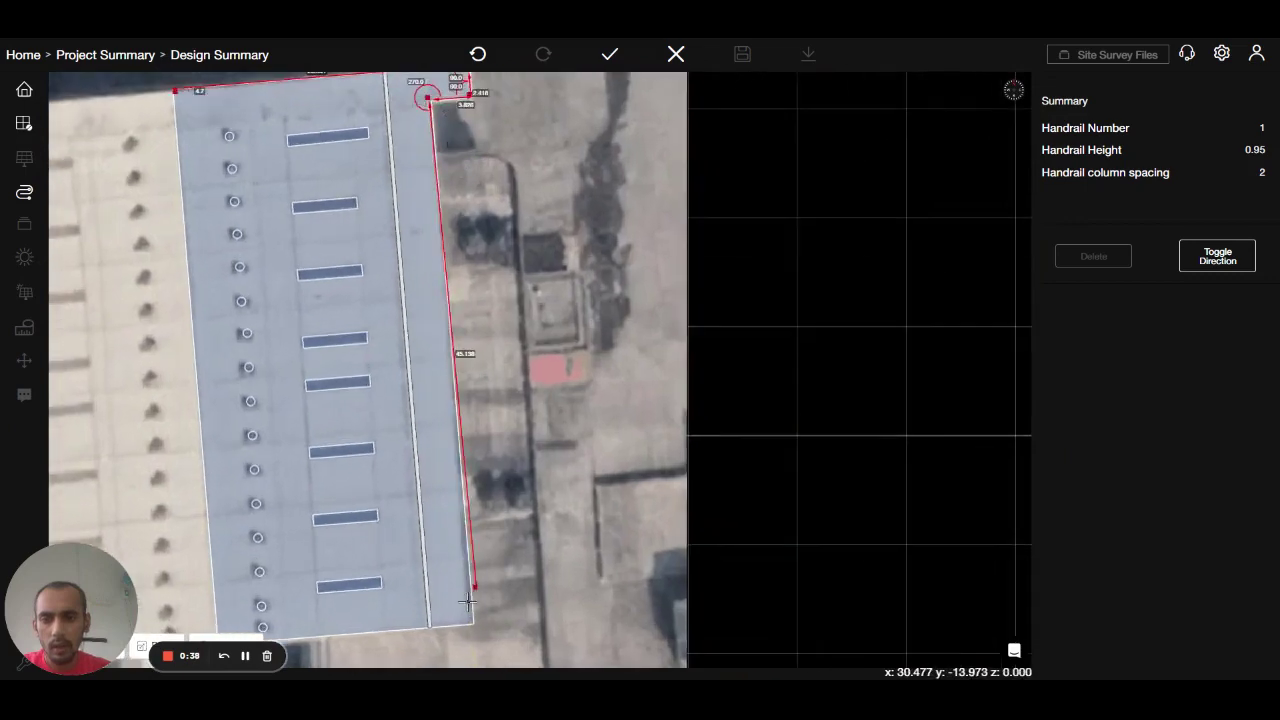
{"action": "scroll", "coordinate": [472, 630], "scroll_direction": "up", "scroll_amount": 5}
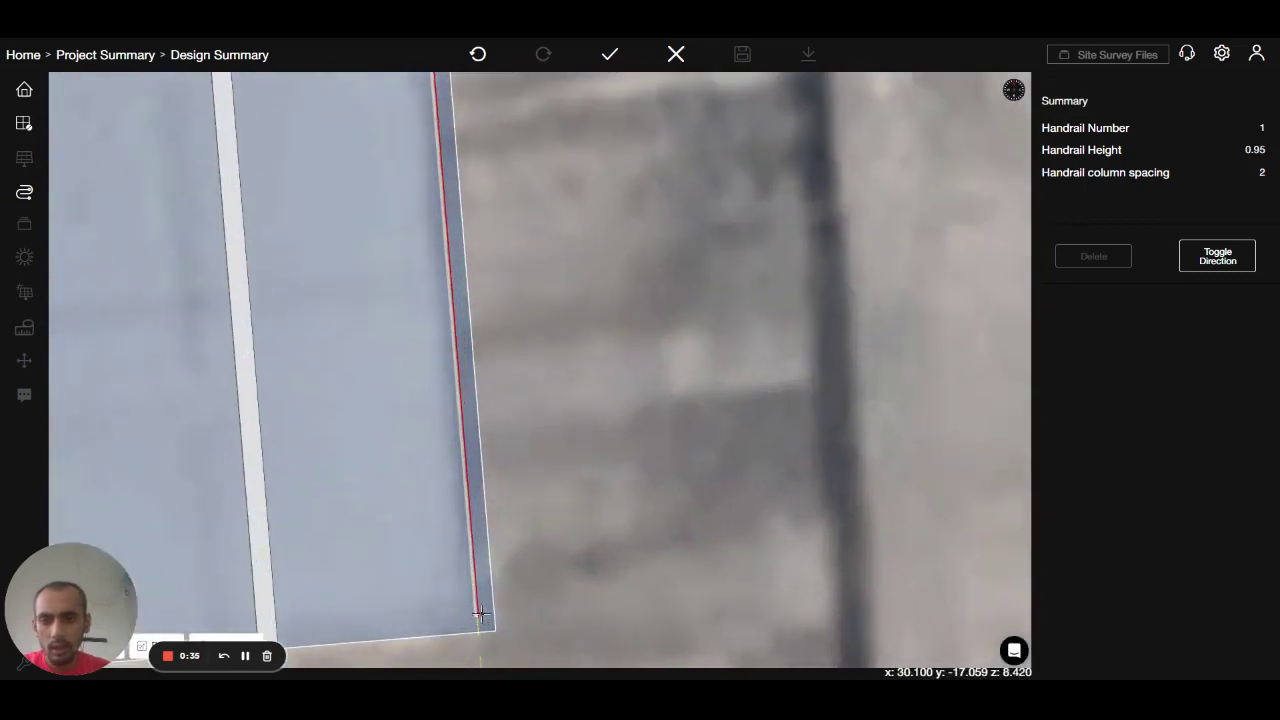
{"action": "left_click", "coordinate": [479, 619]}
Step: Run the handrail about 23 m along the south edge to the roof's southwest corner and complete it there, leaving the west side open
{"action": "scroll", "coordinate": [771, 463], "scroll_direction": "down", "scroll_amount": 5}
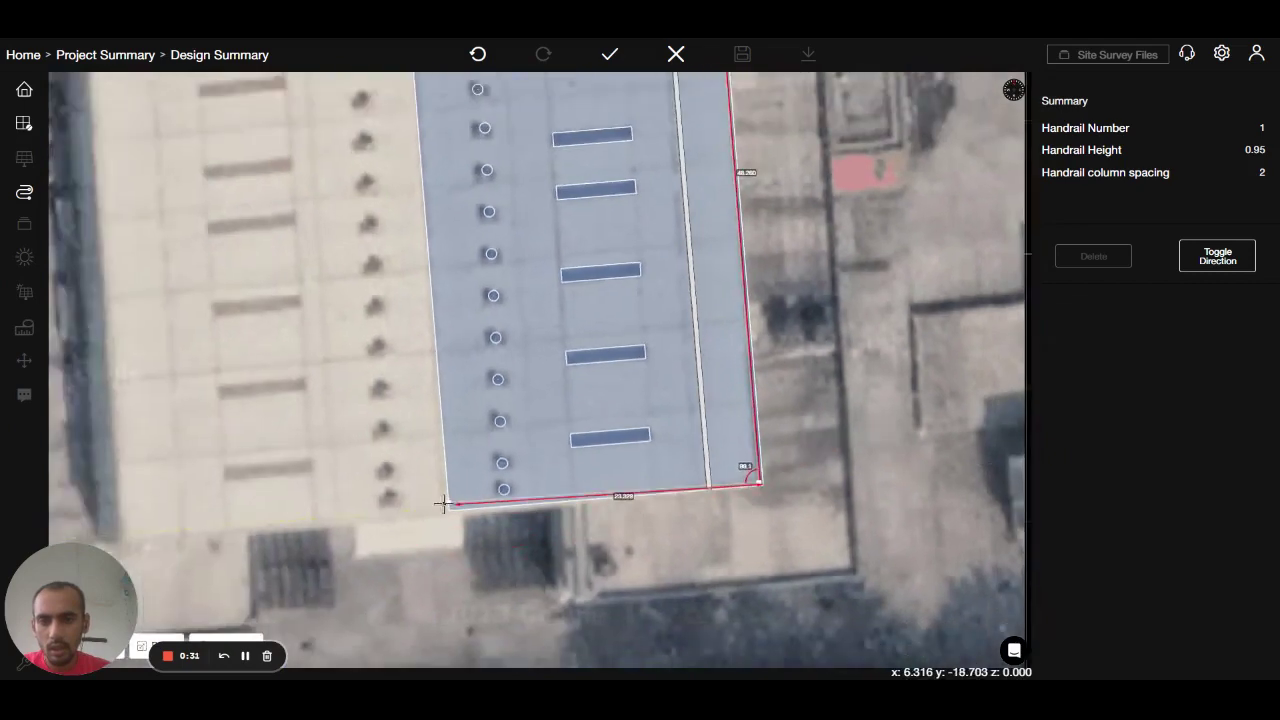
{"action": "scroll", "coordinate": [451, 508], "scroll_direction": "up", "scroll_amount": 2}
{"action": "scroll", "coordinate": [458, 508], "scroll_direction": "up", "scroll_amount": 3}
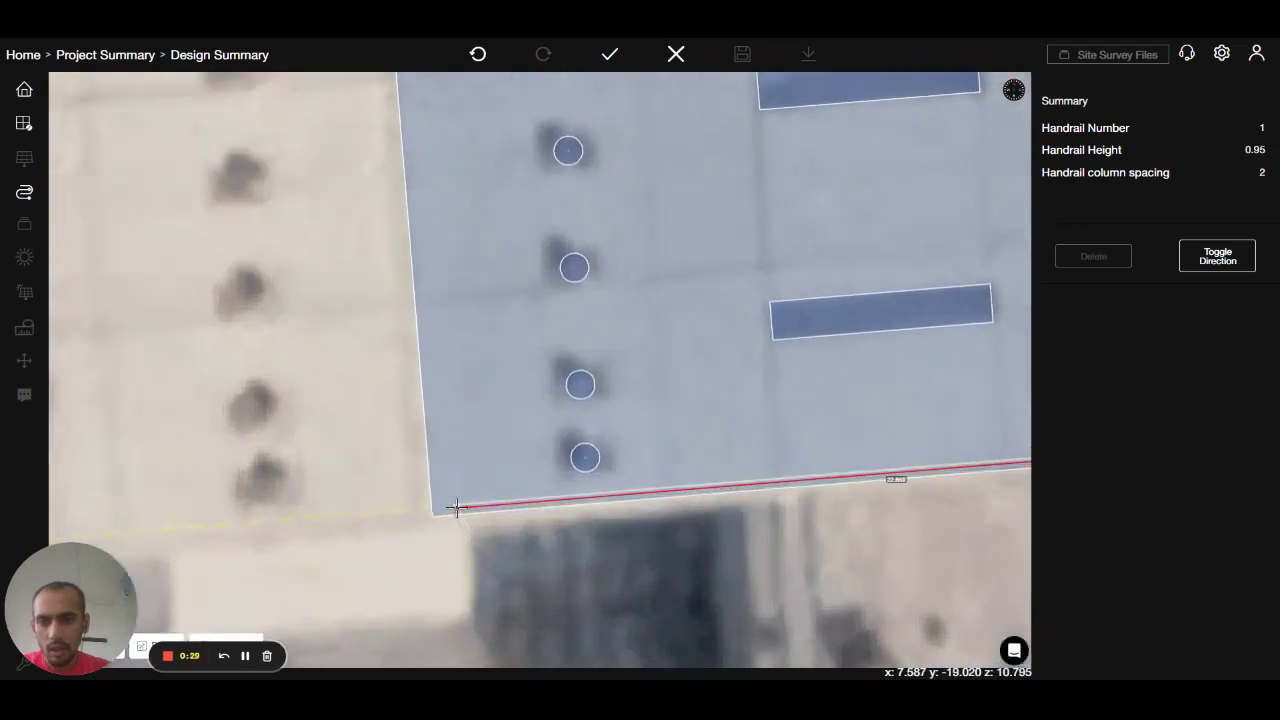
{"action": "left_click", "coordinate": [445, 508]}
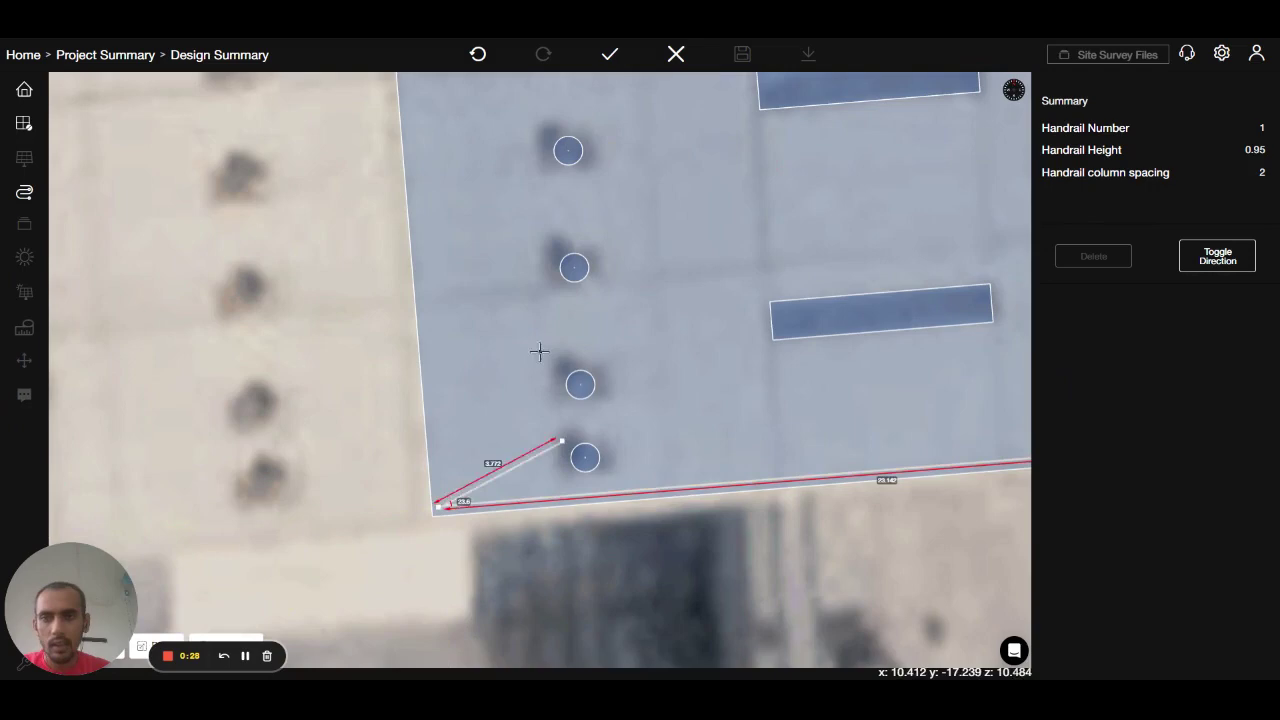
{"action": "left_click", "coordinate": [609, 54]}
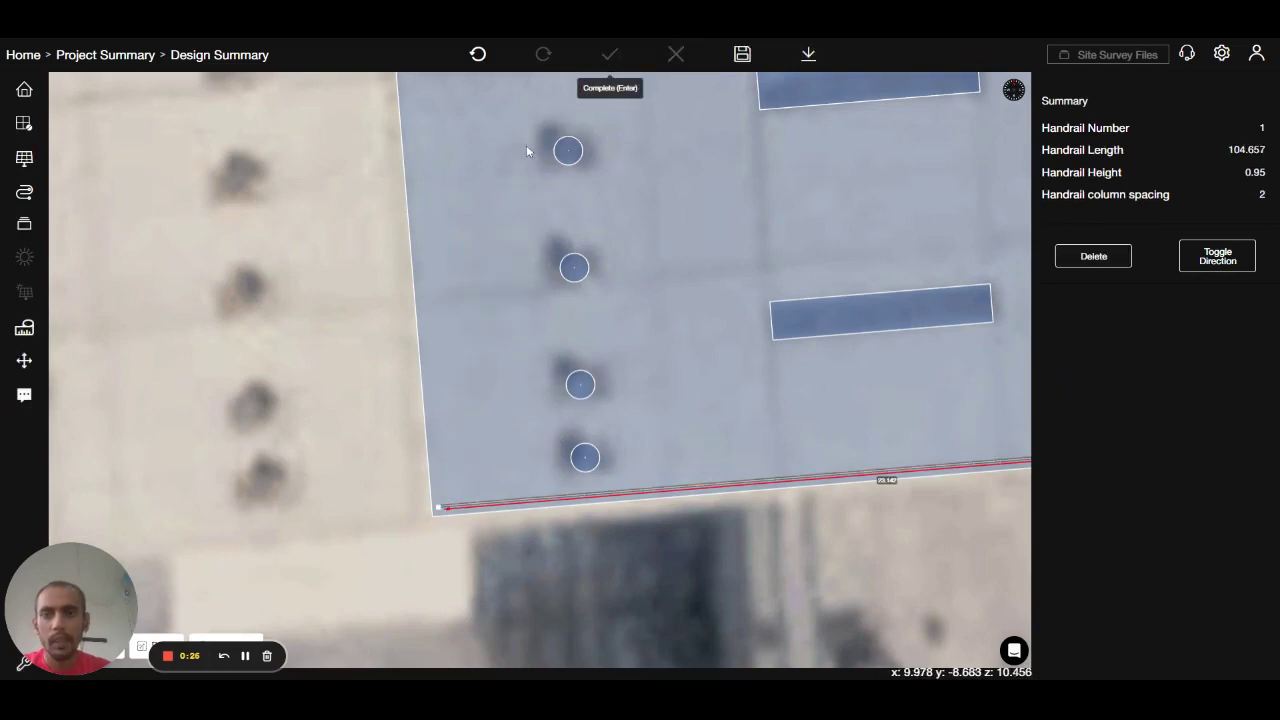
Step: Examine the finished roof with its handrail, walkway, vents and skylights in 3D from the north and south sides
{"action": "scroll", "coordinate": [212, 364], "scroll_direction": "down", "scroll_amount": 4}
{"action": "scroll", "coordinate": [216, 375], "scroll_direction": "down", "scroll_amount": 2}
{"action": "left_click_drag", "start_coordinate": [524, 486], "coordinate": [454, 623]}
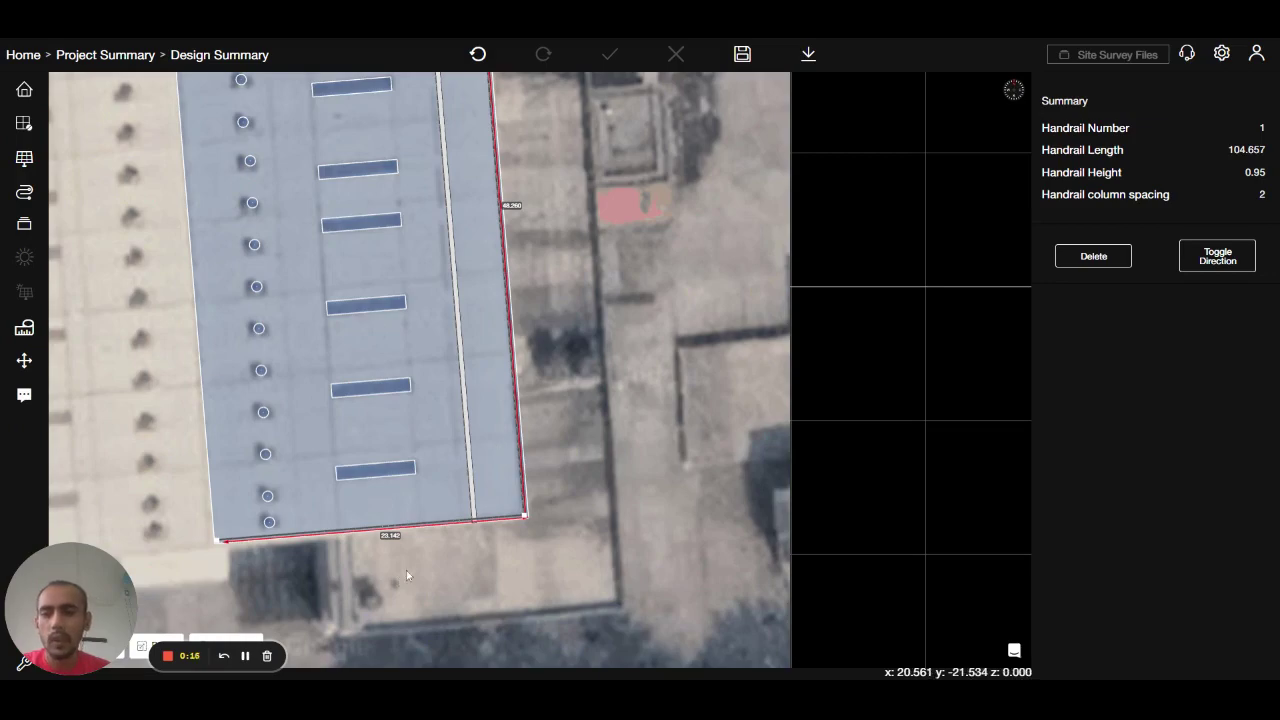
{"action": "key", "text": "3"}
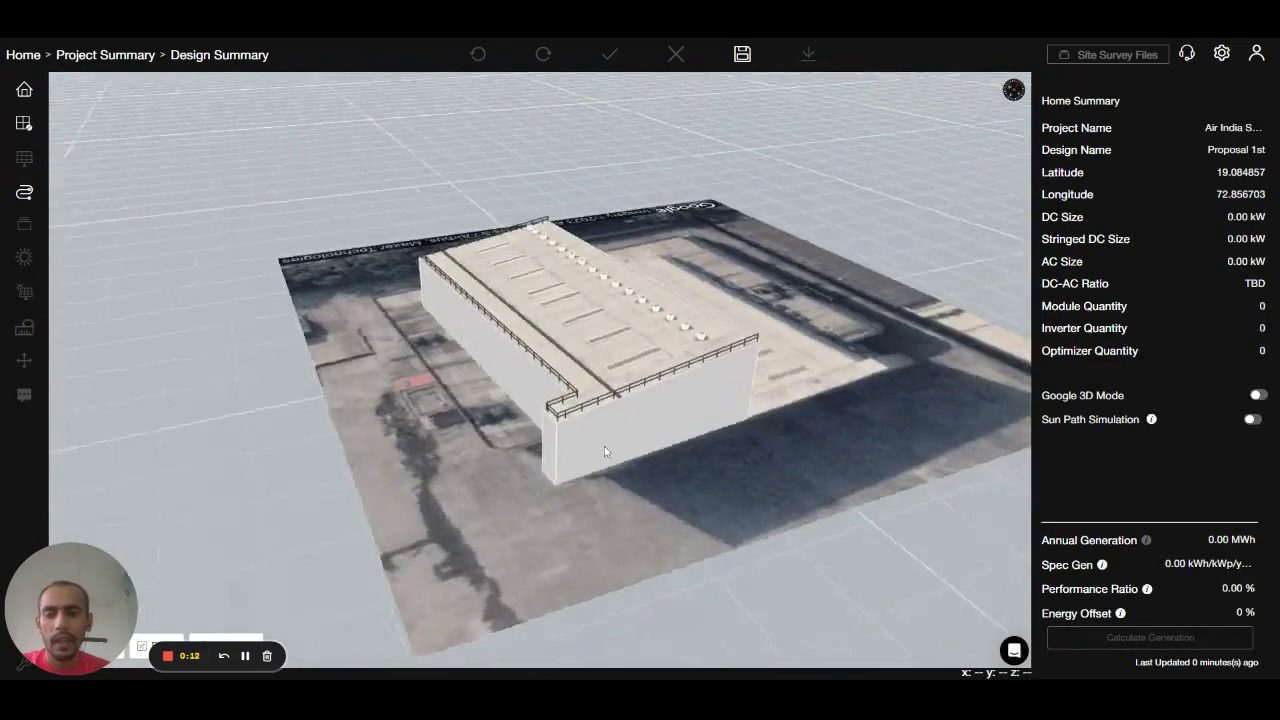
{"action": "left_click_drag", "start_coordinate": [604, 452], "coordinate": [396, 541]}
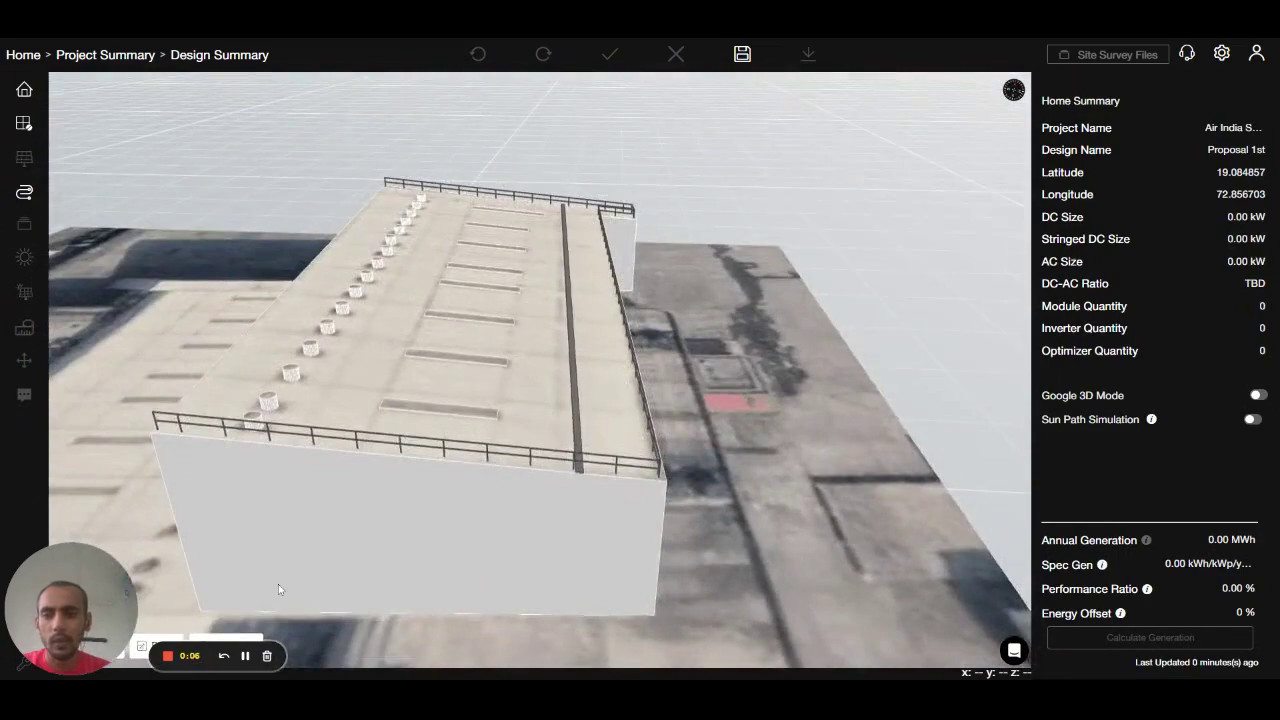